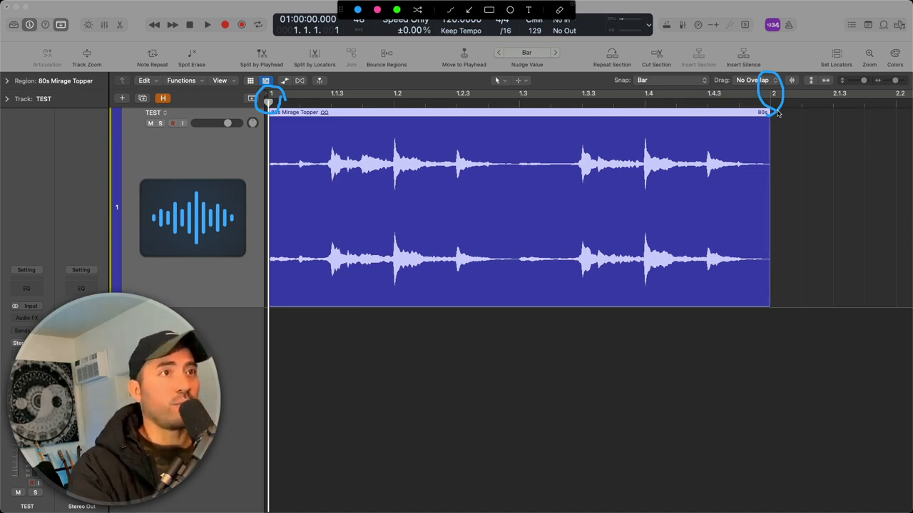
# Clear the annotation circles and grab the 80s Mirage Topper region's end edge to read its length
pyautogui.press('Escape')
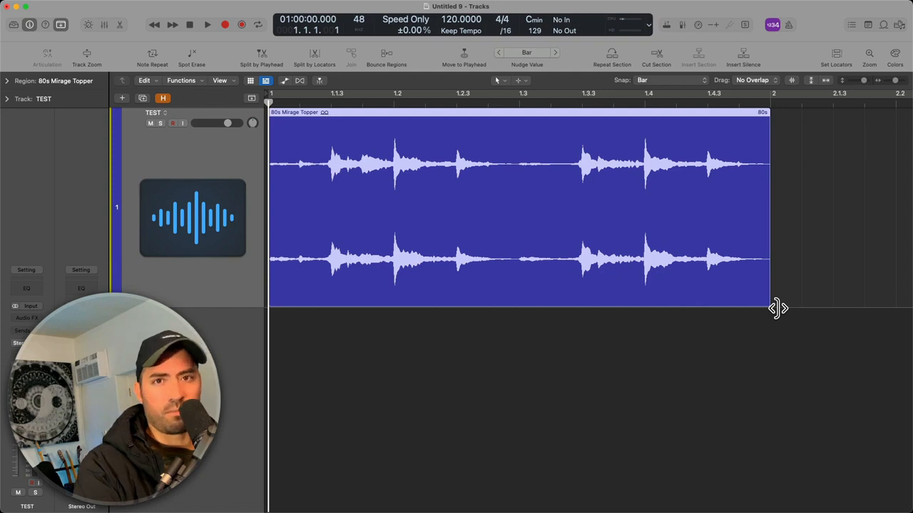
pyautogui.moveTo(777, 308); pyautogui.dragTo(777, 308)
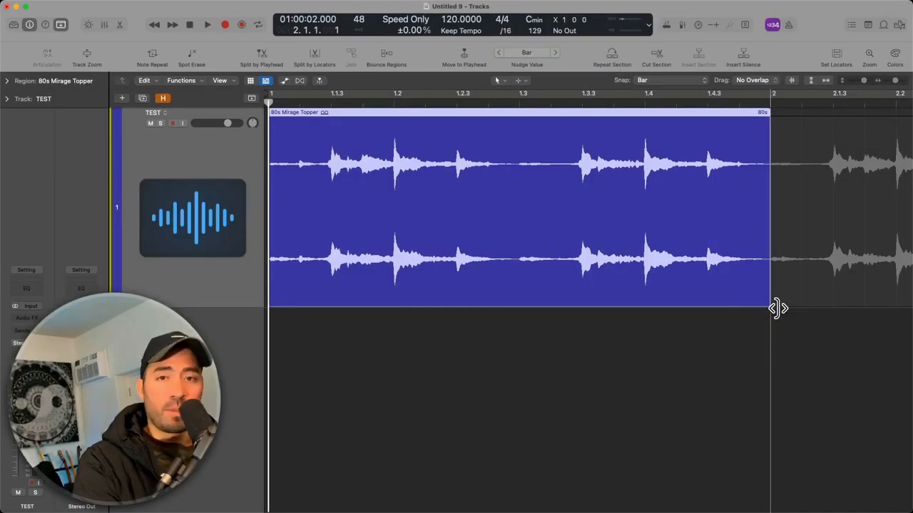
pyautogui.moveTo(777, 308); pyautogui.dragTo(777, 308)
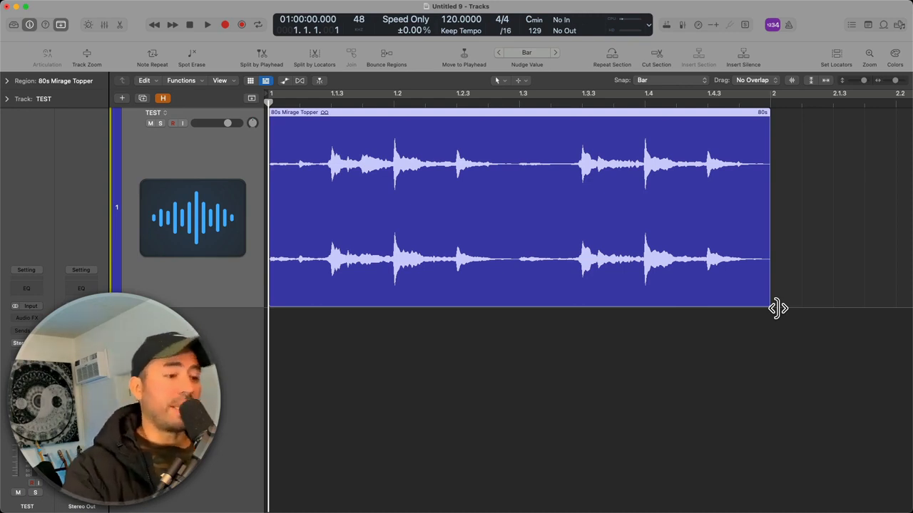
# Circle the beat positions 1, 1.2, 1.3 and 1.4 on the ruler with the annotation pen, and clear the drawings
pyautogui.click(777, 309)
pyautogui.hotkey('ctrl', 'a')
pyautogui.moveTo(285, 117)
pyautogui.mouseDown()
pyautogui.moveTo(288, 91)
pyautogui.moveTo(253, 91)
pyautogui.moveTo(283, 119)
pyautogui.mouseUp()
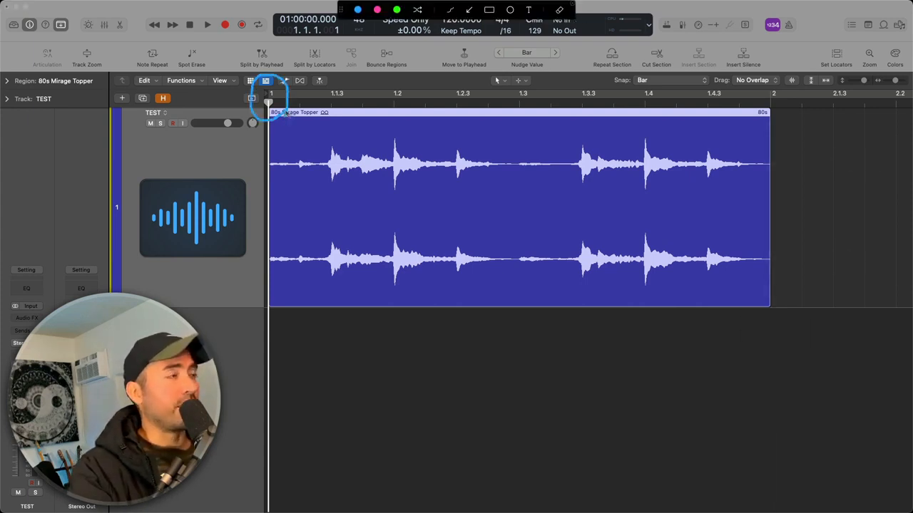
pyautogui.moveTo(388, 125)
pyautogui.mouseDown()
pyautogui.moveTo(409, 90)
pyautogui.moveTo(382, 98)
pyautogui.moveTo(391, 125)
pyautogui.mouseUp()
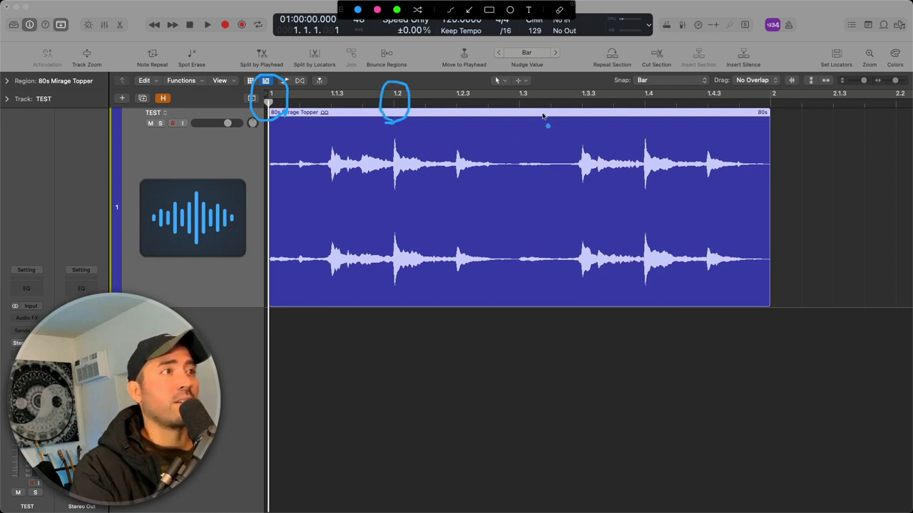
pyautogui.moveTo(515, 118)
pyautogui.mouseDown()
pyautogui.moveTo(521, 86)
pyautogui.moveTo(516, 117)
pyautogui.mouseUp()
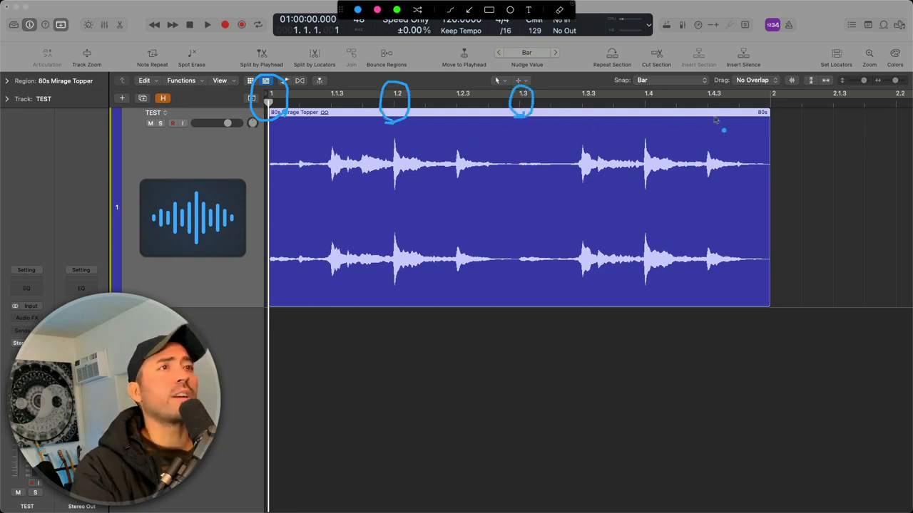
pyautogui.moveTo(646, 125)
pyautogui.mouseDown()
pyautogui.moveTo(634, 87)
pyautogui.moveTo(654, 119)
pyautogui.mouseUp()
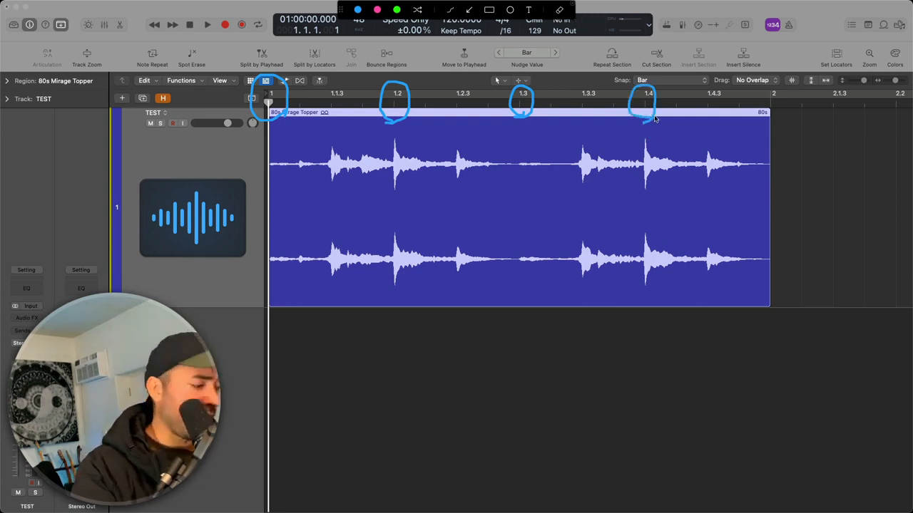
pyautogui.press('Escape')
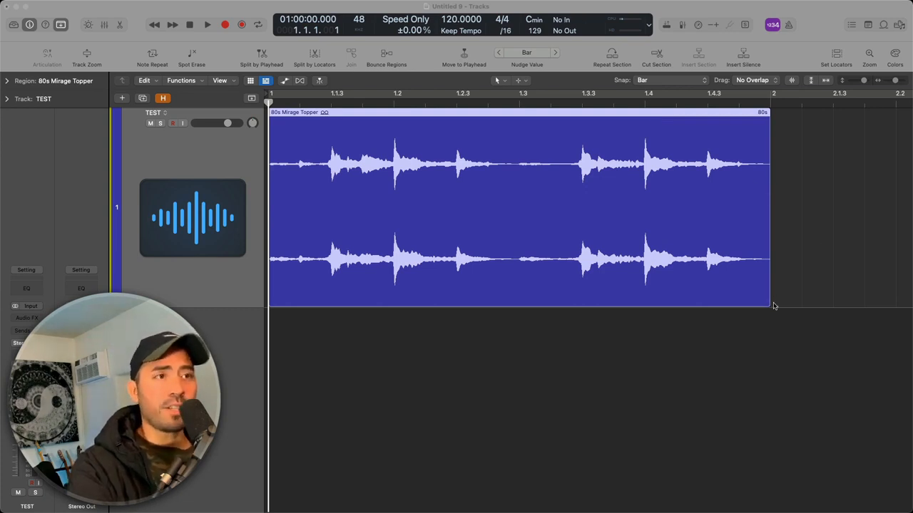
# Set the snap and nudge value to Division and shorten the 80s Mirage Topper region to a single division
pyautogui.moveTo(768, 305); pyautogui.dragTo(314, 288)
pyautogui.click(750, 358)
pyautogui.hotkey('ctrl', 'alt', 'd')
pyautogui.moveTo(774, 311); pyautogui.dragTo(264, 287)
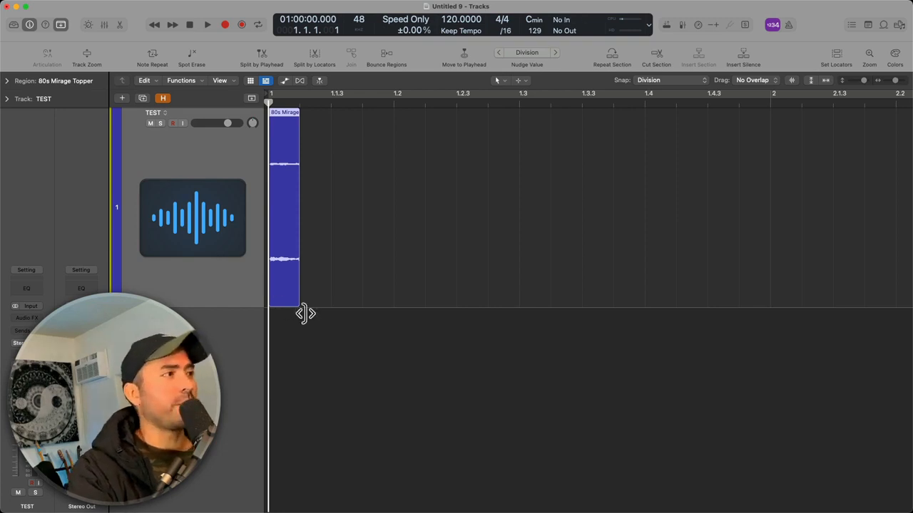
pyautogui.moveTo(306, 307); pyautogui.dragTo(307, 308)
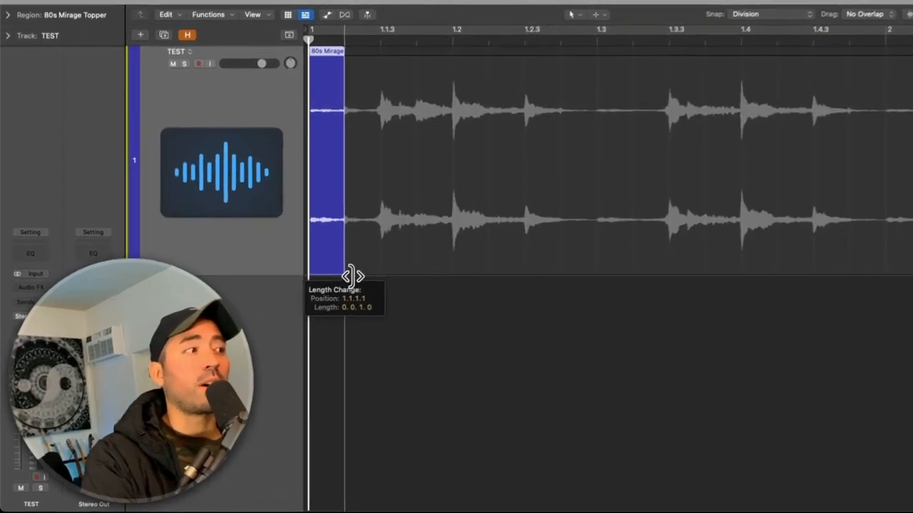
pyautogui.moveTo(353, 276); pyautogui.dragTo(353, 276)
pyautogui.moveTo(419, 230); pyautogui.dragTo(419, 229)
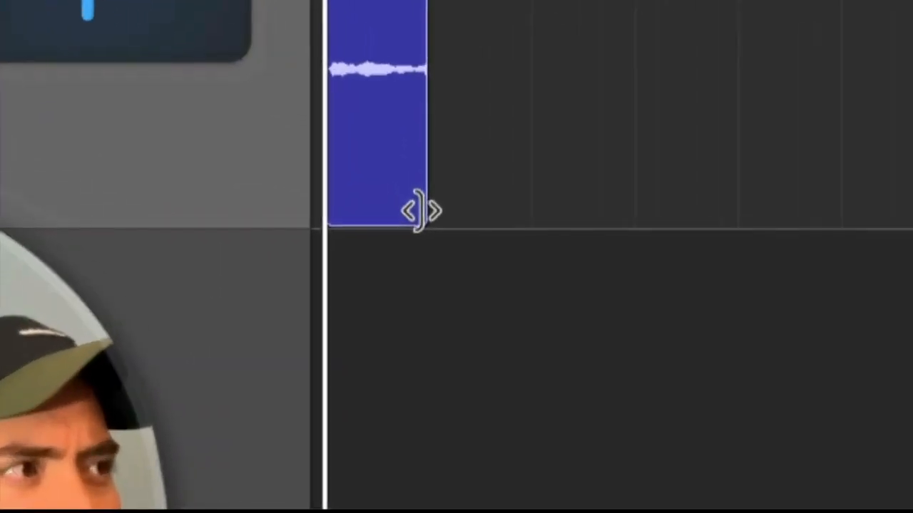
# Extend the region's end through one beat to a full bar, ending at bar 2, with snapping at Division
pyautogui.moveTo(421, 211); pyautogui.dragTo(576, 217)
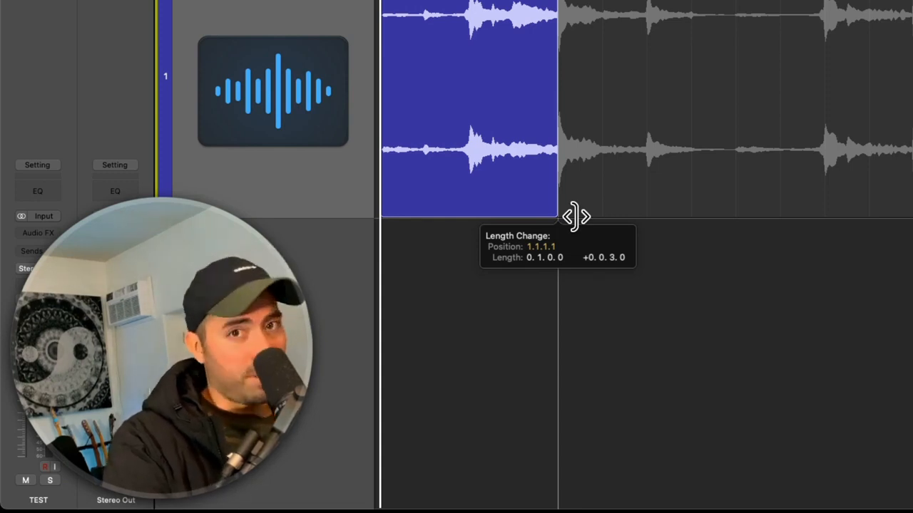
pyautogui.moveTo(576, 217); pyautogui.dragTo(881, 231)
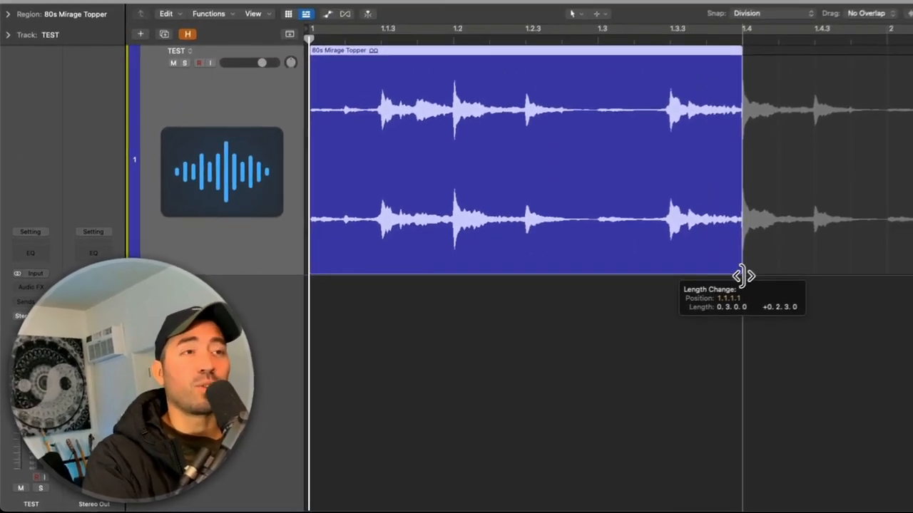
pyautogui.moveTo(741, 276); pyautogui.dragTo(844, 267)
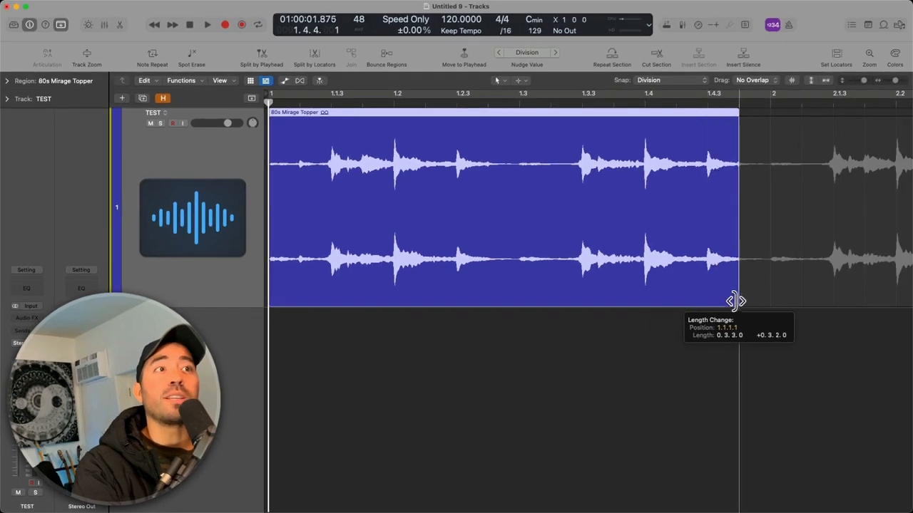
pyautogui.moveTo(736, 301); pyautogui.dragTo(772, 296)
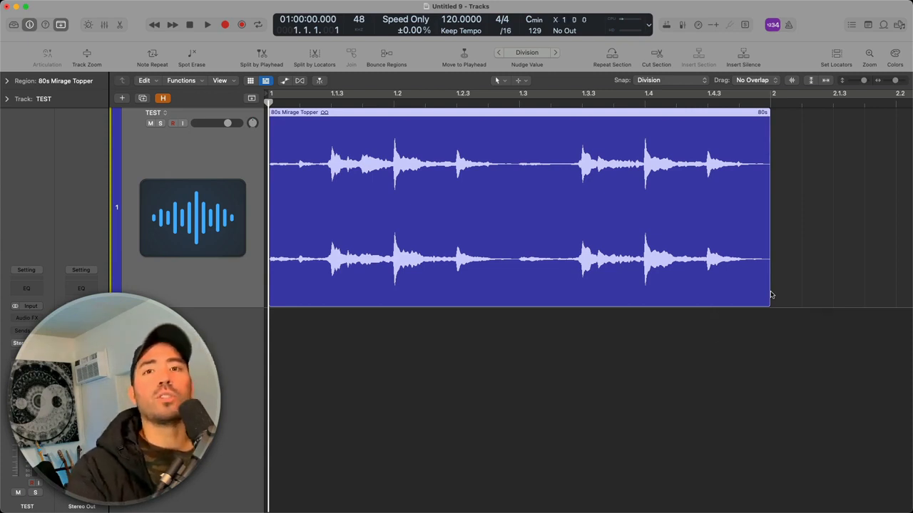
# Shorten the region to a single division again and set the snap and nudge value to Ticks
pyautogui.hotkey('ctrl', 'alt', 't')
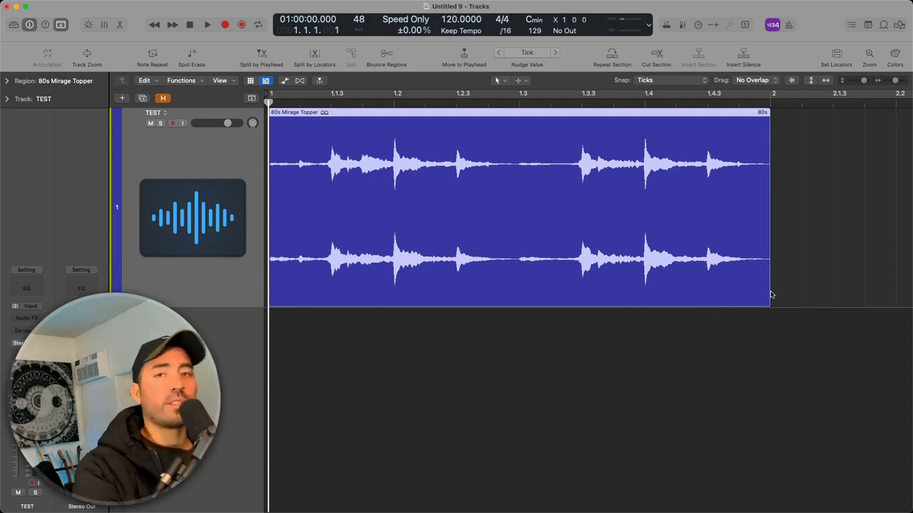
pyautogui.hotkey('ctrl', 'alt', 'd')
pyautogui.hotkey('alt', 'shift', 'Left')
pyautogui.hotkey('ctrl', 'alt', 't')
pyautogui.press('super+Right')
pyautogui.press('super+Right')
pyautogui.press('super+Right')
pyautogui.press('super+Right')
pyautogui.press('super+Right')
pyautogui.press('super+Right')
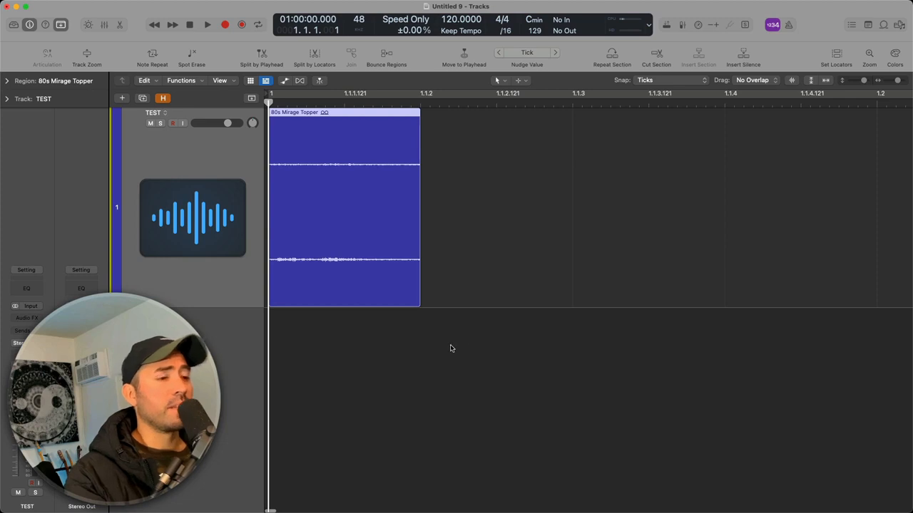
# Try to trim the region below one division with snapping set to Division, and undo the last length change
pyautogui.hotkey('ctrl', 'alt', 'd')
pyautogui.moveTo(428, 309); pyautogui.dragTo(383, 296)
pyautogui.click(580, 309)
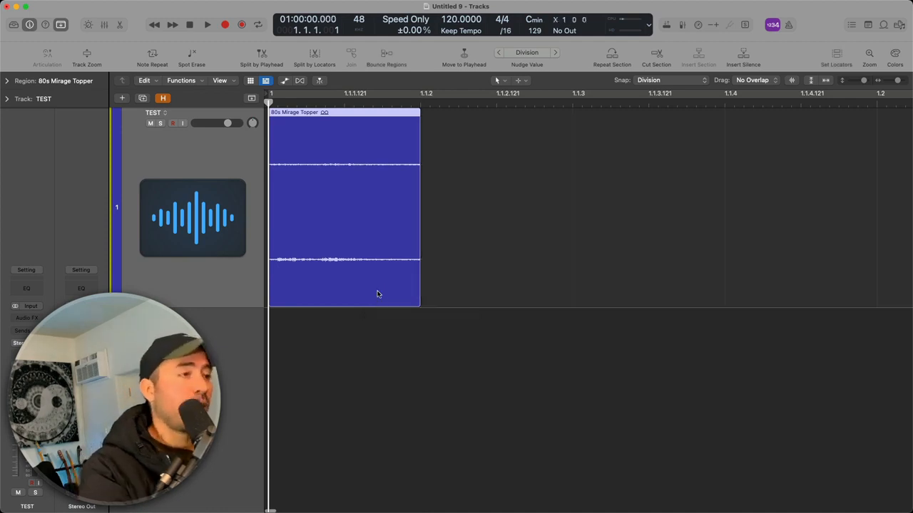
pyautogui.press('super+z')
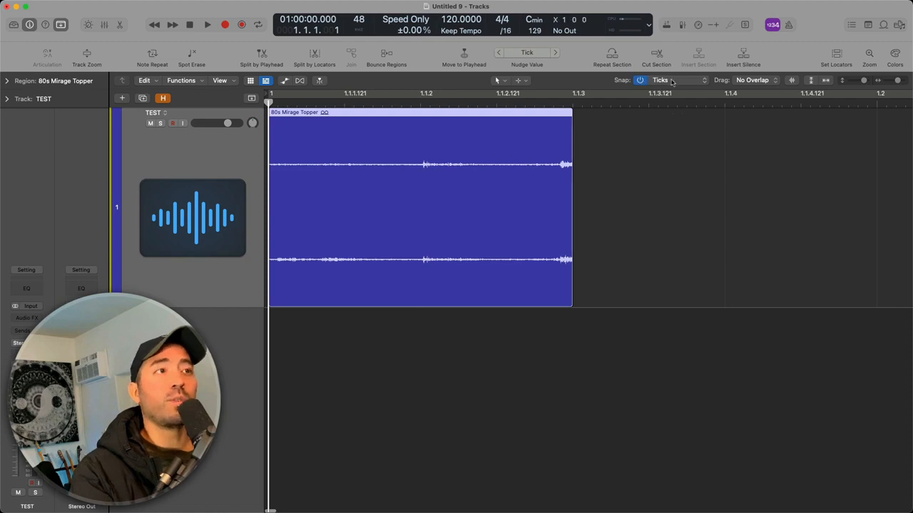
# Circle the Ticks snap setting with the annotation pen and clear the drawing
pyautogui.hotkey('ctrl', 'a')
pyautogui.moveTo(708, 70)
pyautogui.mouseDown()
pyautogui.moveTo(622, 62)
pyautogui.moveTo(631, 97)
pyautogui.moveTo(705, 100)
pyautogui.moveTo(711, 78)
pyautogui.moveTo(702, 71)
pyautogui.mouseUp()
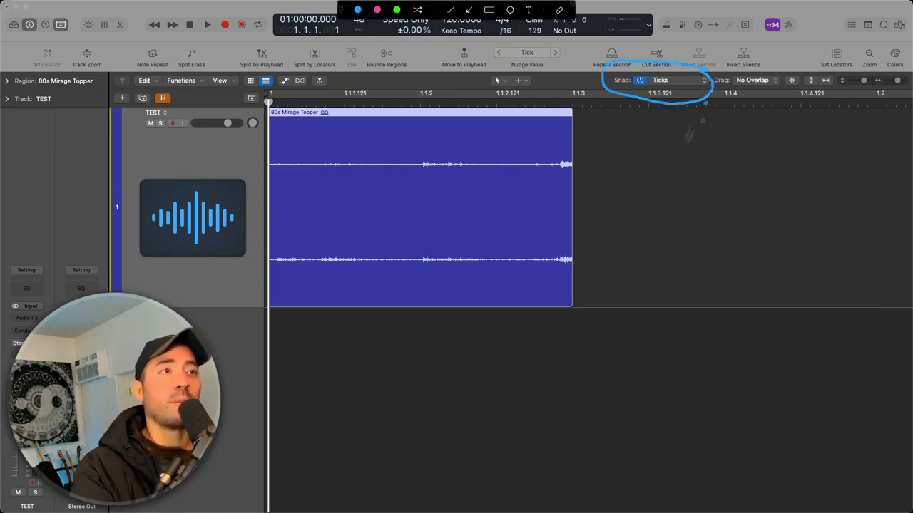
pyautogui.press('Escape')
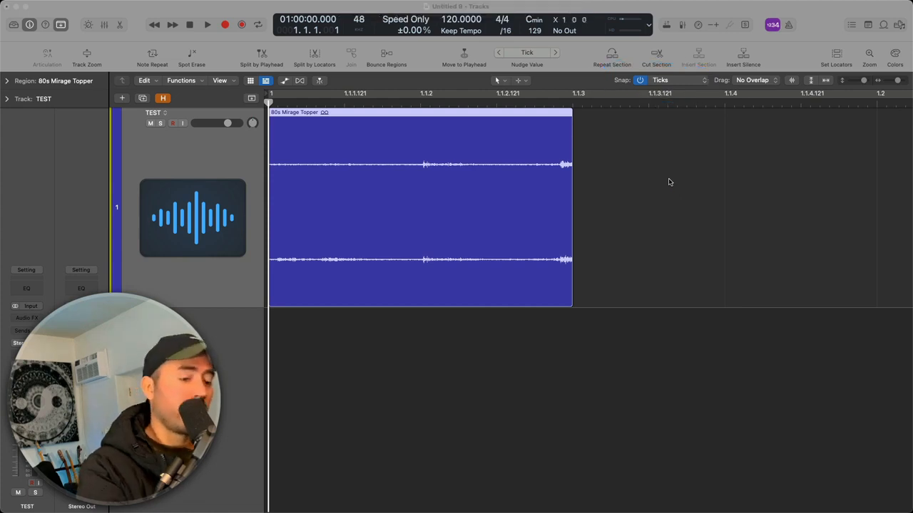
# Trim the region's end back to 1.1.2 with snapping set to Ticks
pyautogui.click(572, 305)
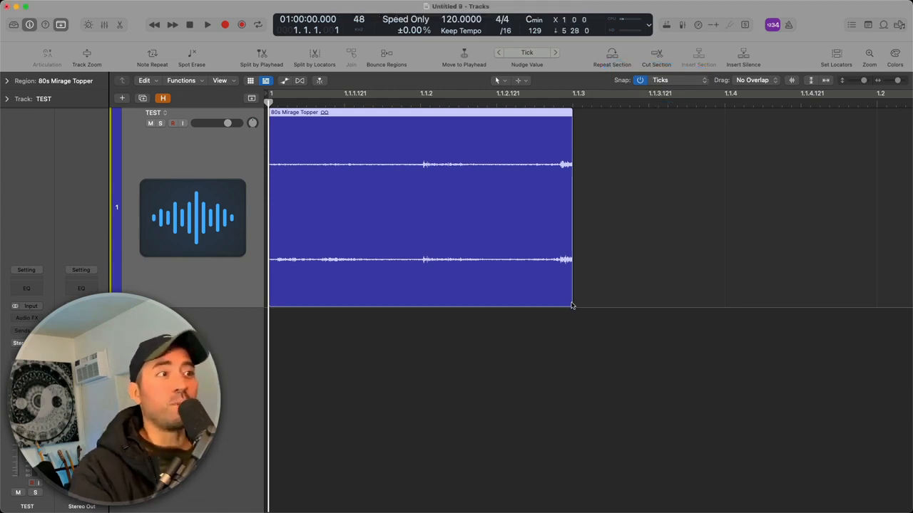
pyautogui.moveTo(579, 309); pyautogui.dragTo(430, 313)
pyautogui.moveTo(428, 312); pyautogui.dragTo(428, 311)
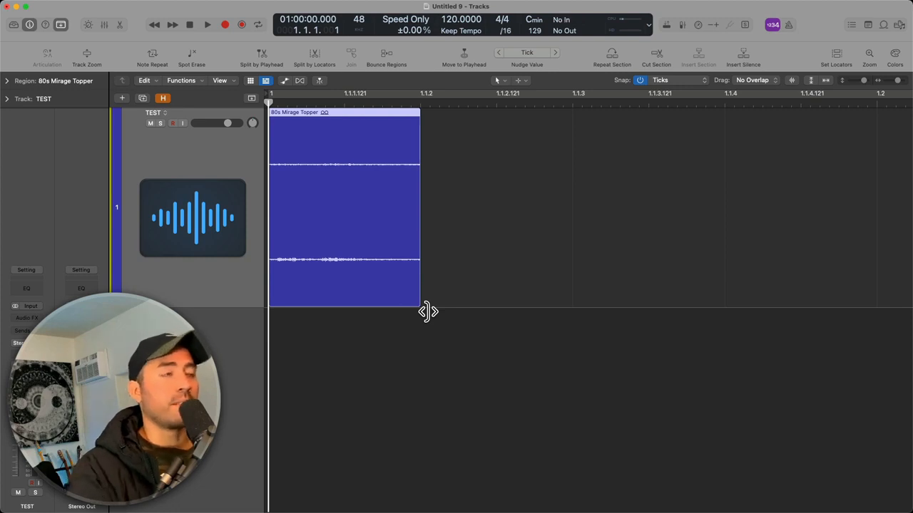
# Switch the snap value to Bar, circle the setting with the annotation pen, and clear the drawing
pyautogui.click(637, 81)
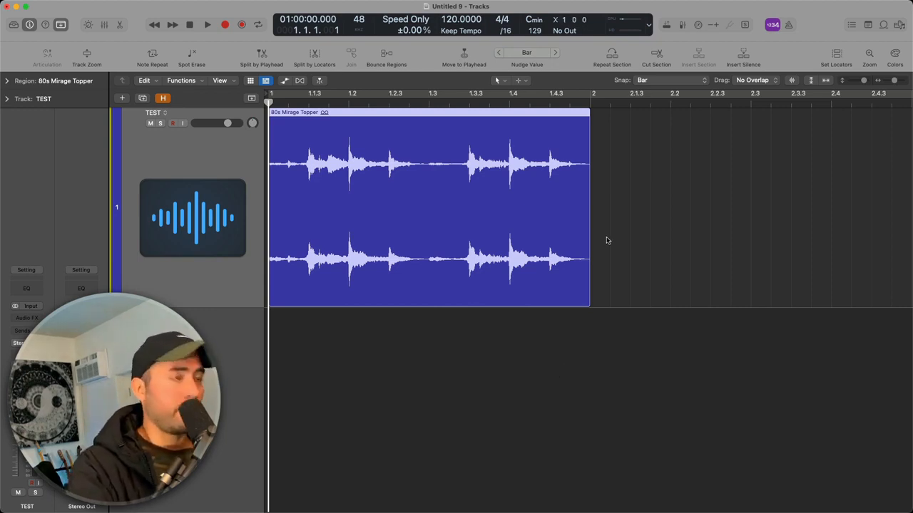
pyautogui.hotkey('ctrl', 'a')
pyautogui.moveTo(714, 77)
pyautogui.mouseDown()
pyautogui.moveTo(585, 90)
pyautogui.moveTo(707, 99)
pyautogui.mouseUp()
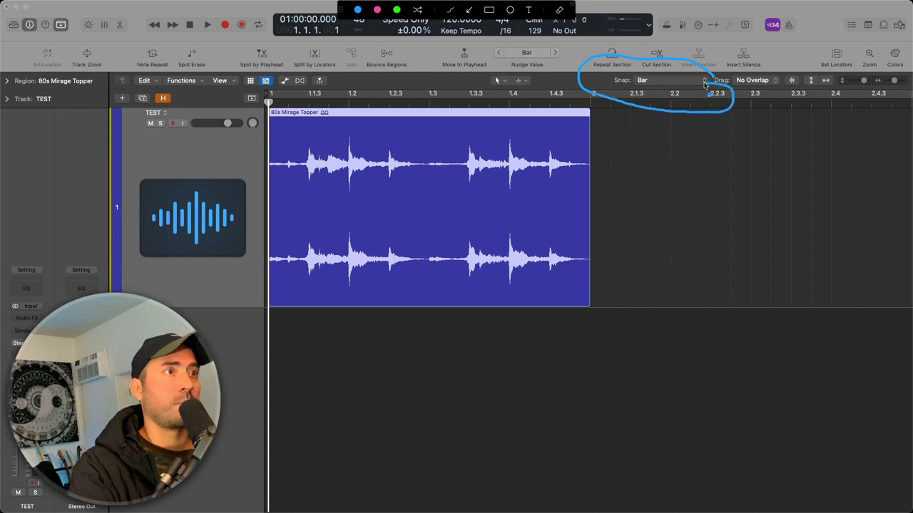
pyautogui.hotkey('ctrl', 'a')
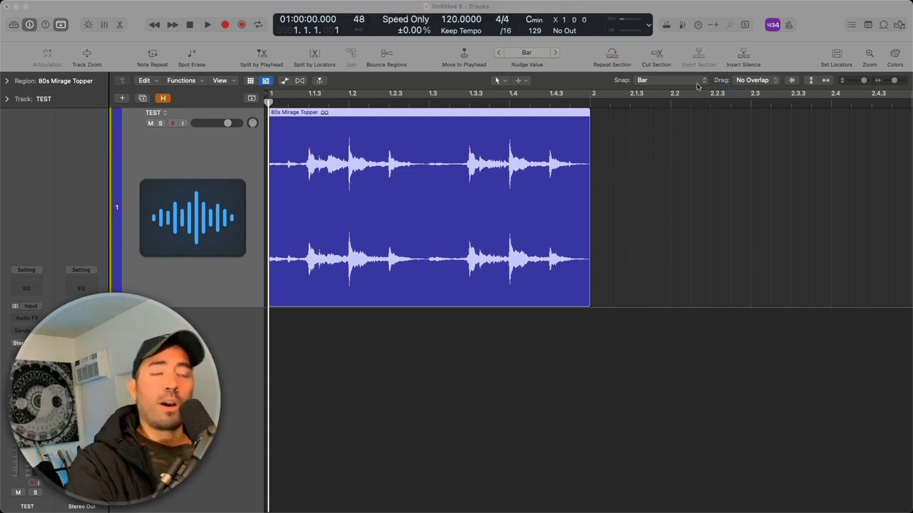
# With snapping set to Bar, move the region to bar 2 and return it to the playhead at bar 1
pyautogui.click(697, 81)
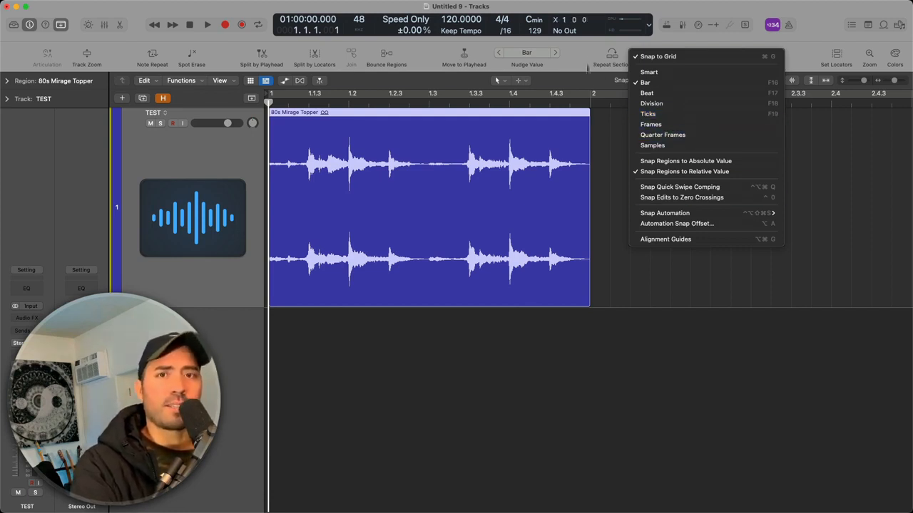
pyautogui.click(602, 150)
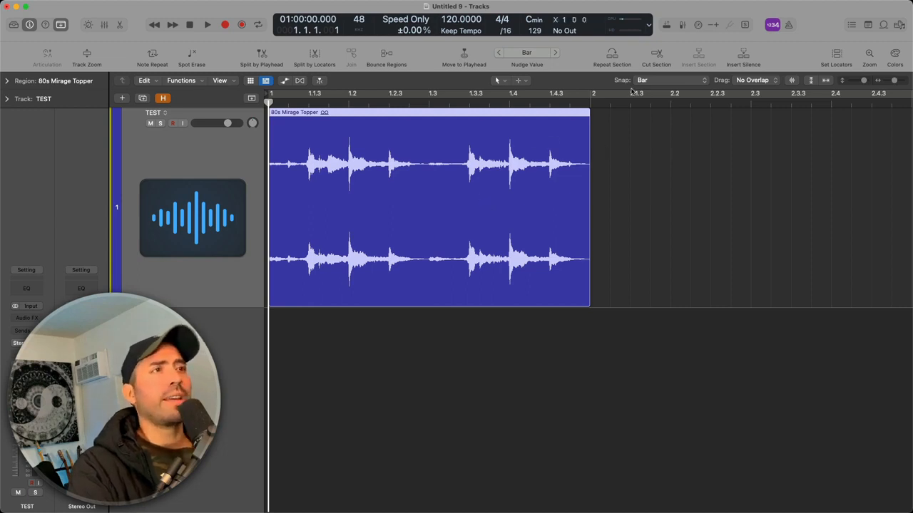
pyautogui.click(663, 81)
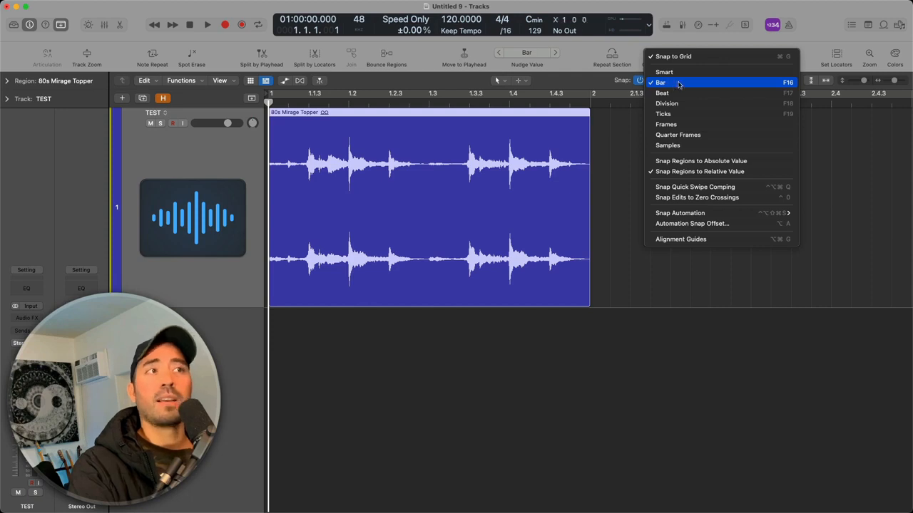
pyautogui.click(679, 84)
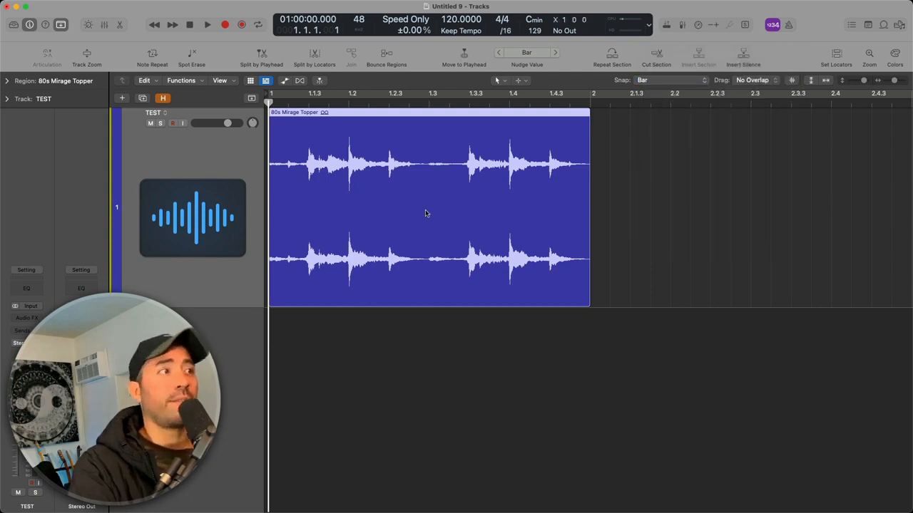
pyautogui.moveTo(426, 213); pyautogui.dragTo(716, 212)
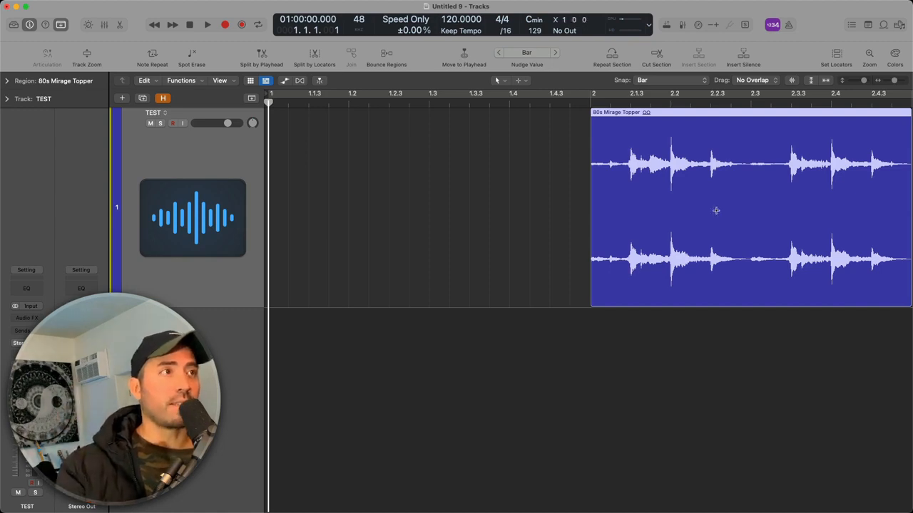
pyautogui.press(';')
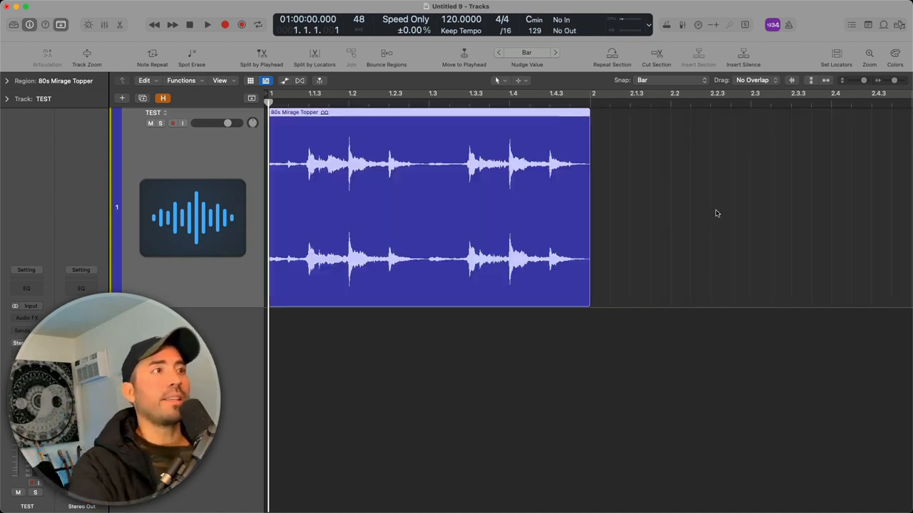
# Set the snap value to Beat and move the region from bar 1 to position 2.1.1.1
pyautogui.click(659, 80)
pyautogui.click(666, 93)
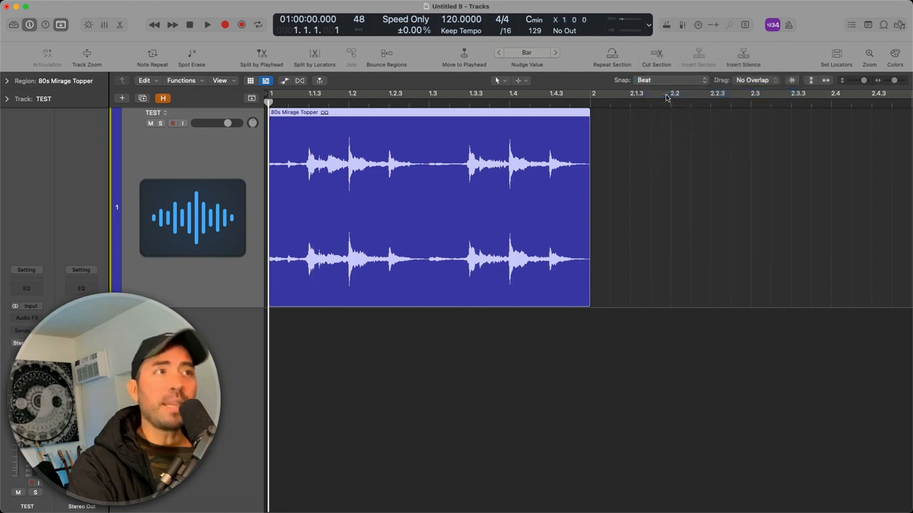
pyautogui.moveTo(480, 191); pyautogui.dragTo(791, 205)
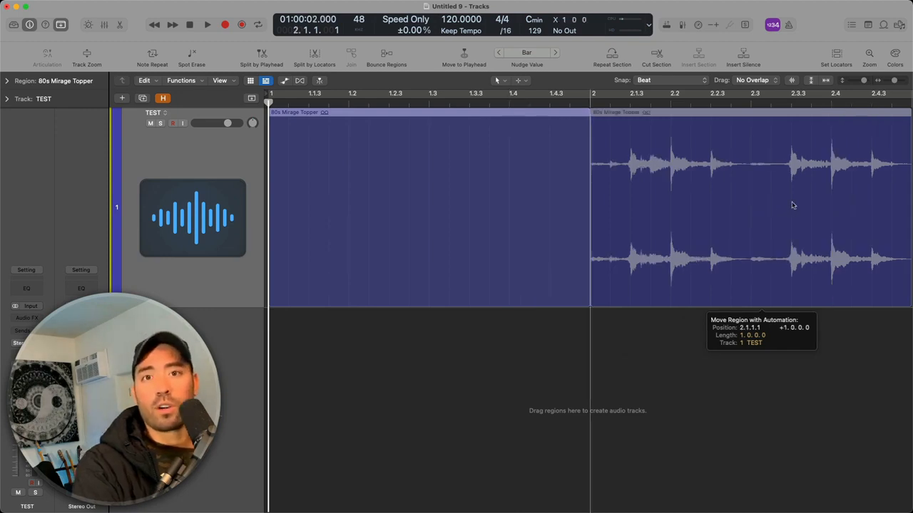
pyautogui.moveTo(791, 205); pyautogui.dragTo(792, 205)
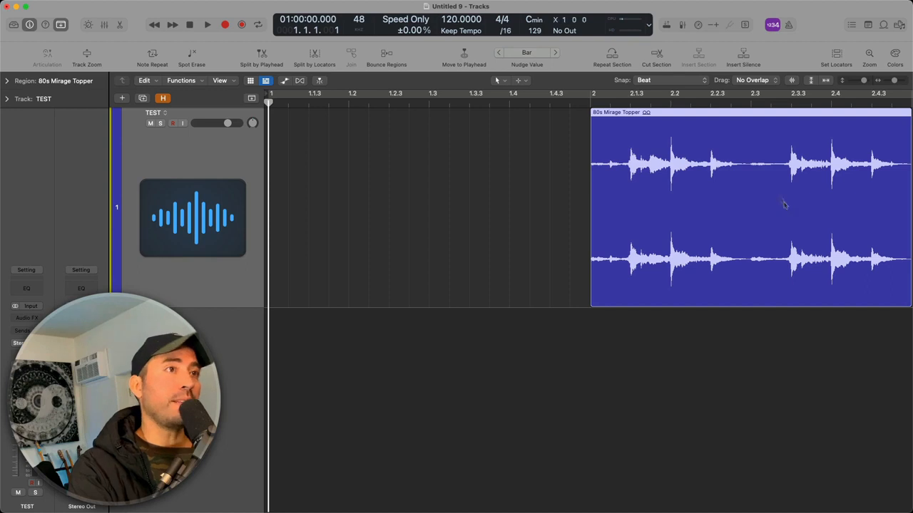
# Set the snap value to Division and undo the region's move to bar 2
pyautogui.click(672, 82)
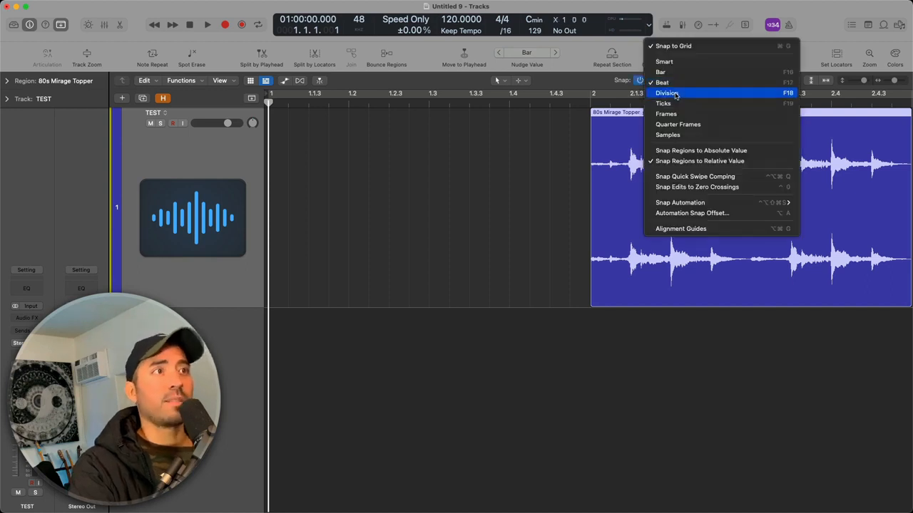
pyautogui.click(671, 93)
pyautogui.press('super+z')
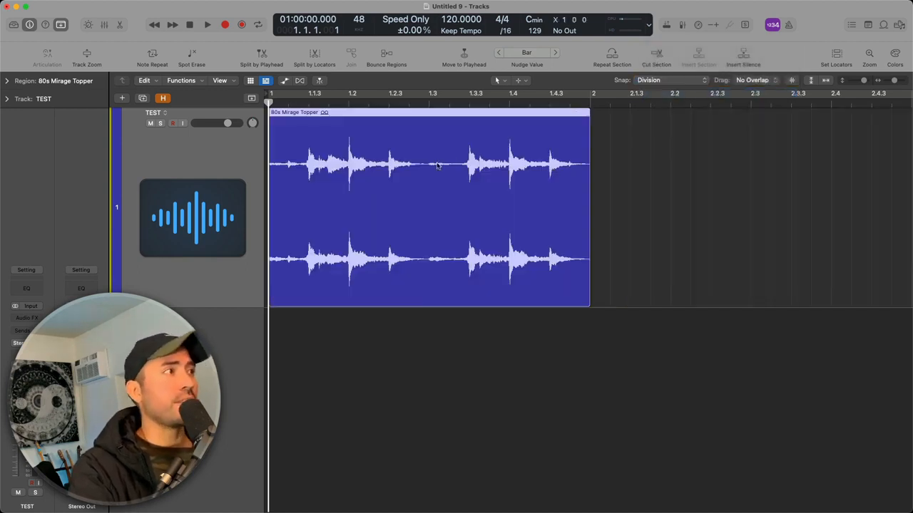
# Move the region later on the timeline with Division snapping and undo that move
pyautogui.moveTo(383, 204); pyautogui.dragTo(703, 226)
pyautogui.press('super+z')
# Set the snap value to Ticks, move the region one tick later and undo that move
pyautogui.click(689, 80)
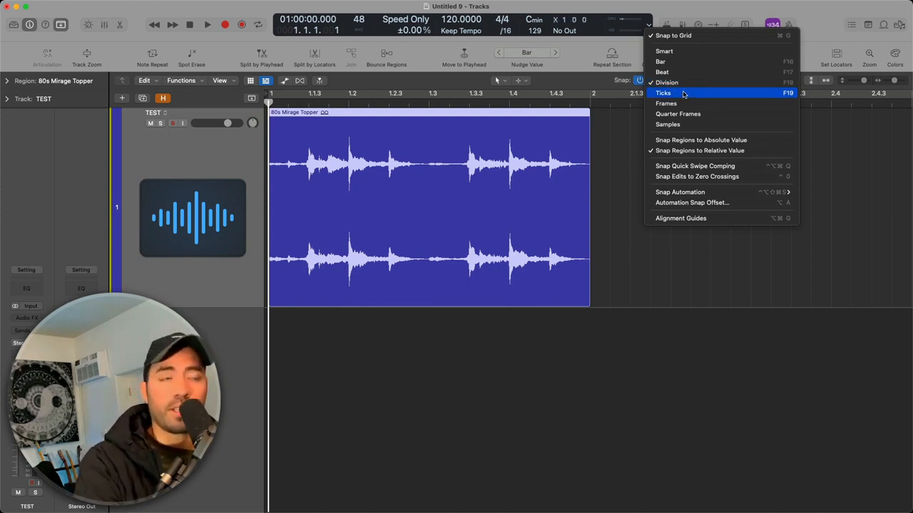
pyautogui.click(684, 94)
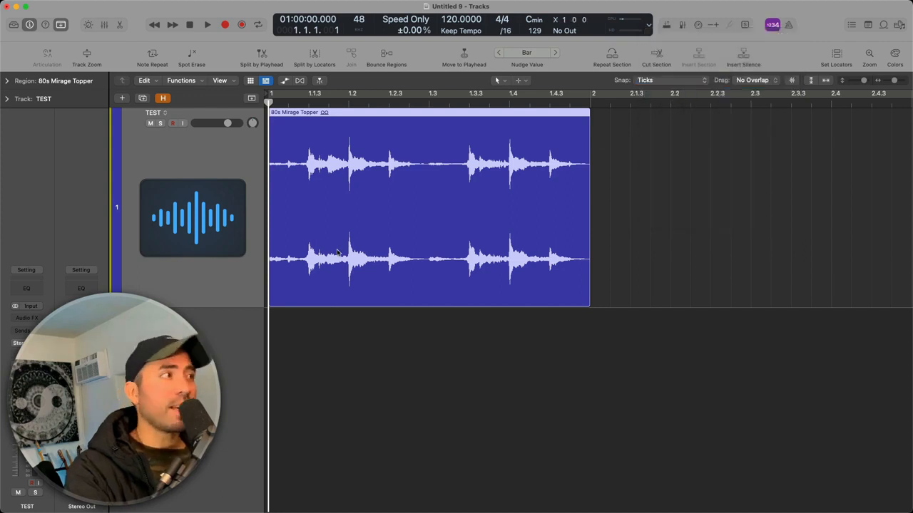
pyautogui.press('super+Right')
pyautogui.press('super+Right')
pyautogui.press('super+Right')
pyautogui.press('super+Right')
pyautogui.press('super+Right')
pyautogui.press('super+Right')
pyautogui.moveTo(314, 254); pyautogui.dragTo(317, 257)
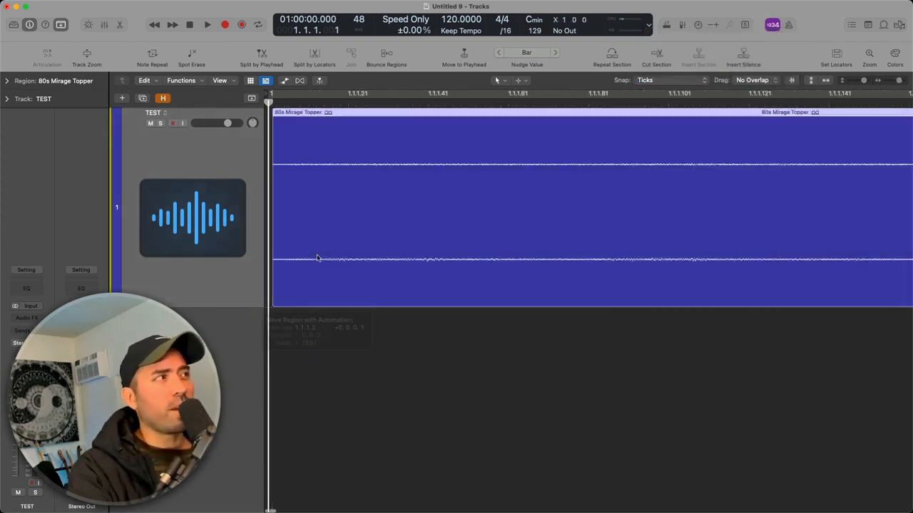
pyautogui.press('super+z')
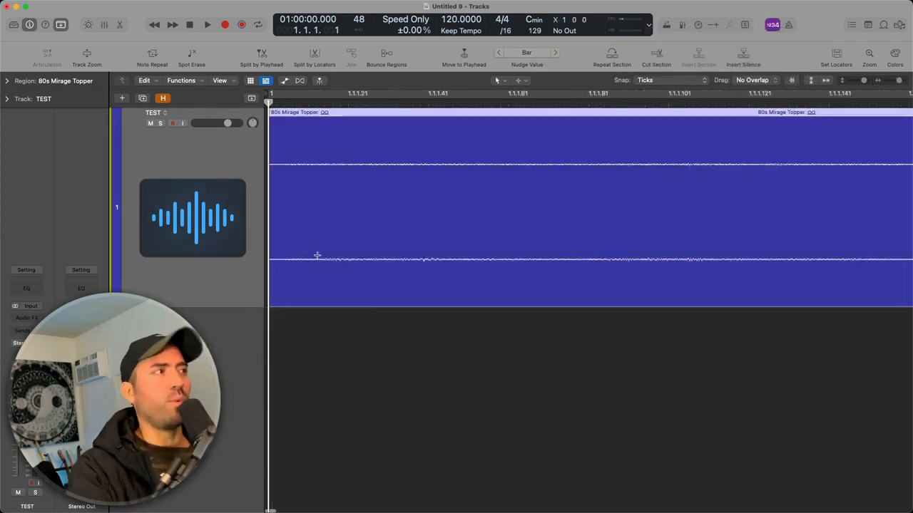
pyautogui.press('super+Left')
pyautogui.press('super+Left')
pyautogui.press('super+Left')
pyautogui.press('super+Left')
pyautogui.press('super+Left')
pyautogui.press('super+Left')
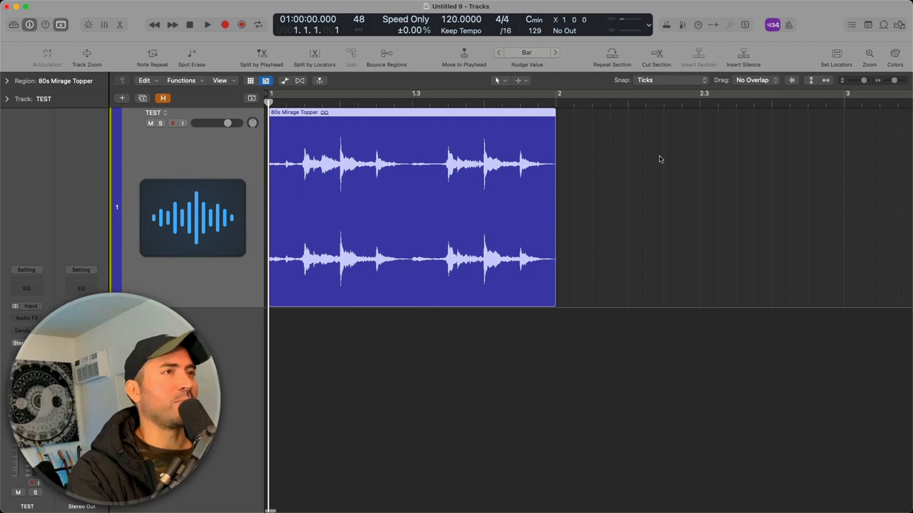
pyautogui.click(663, 81)
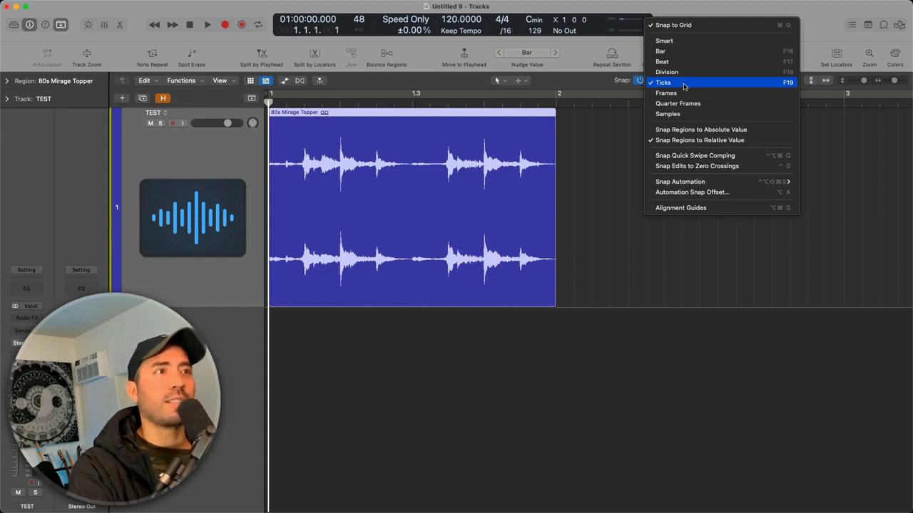
pyautogui.click(684, 84)
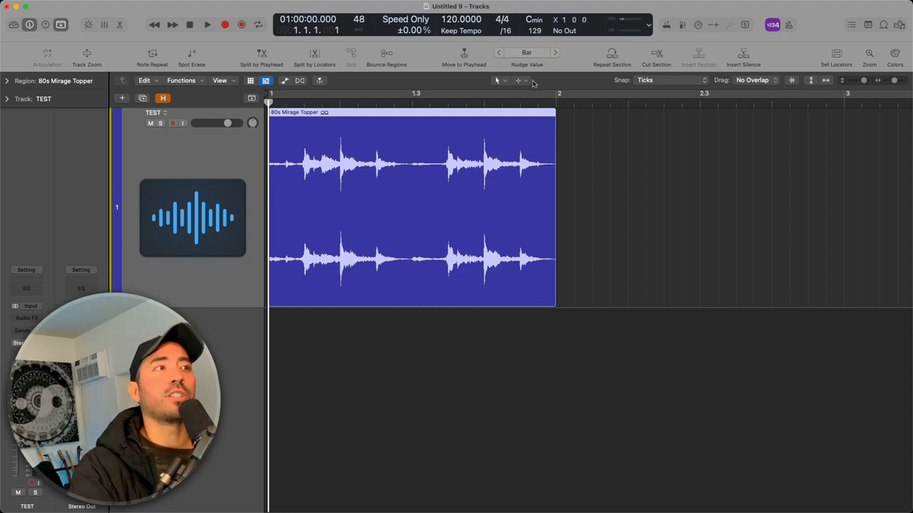
pyautogui.hotkey('ctrl', 'a')
pyautogui.moveTo(497, 75)
pyautogui.mouseDown()
pyautogui.moveTo(549, 72)
pyautogui.moveTo(521, 39)
pyautogui.moveTo(484, 60)
pyautogui.moveTo(506, 70)
pyautogui.mouseUp()
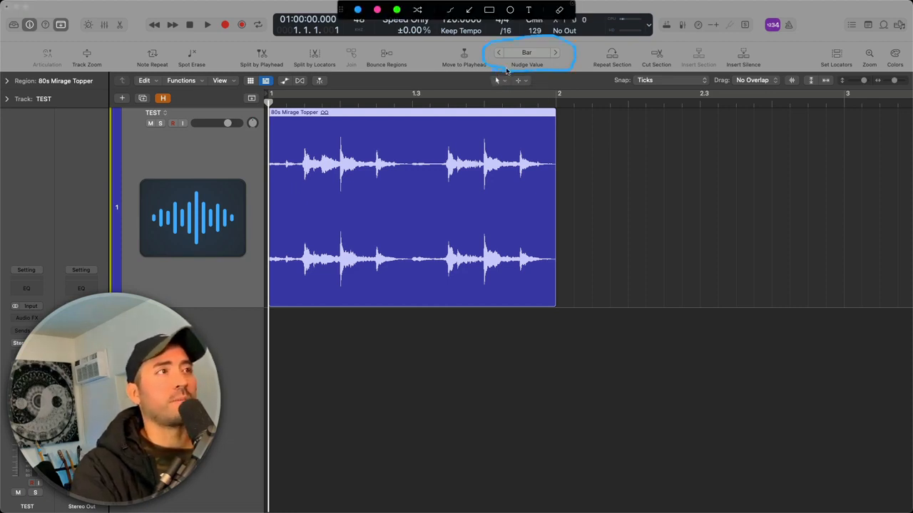
pyautogui.press('Escape')
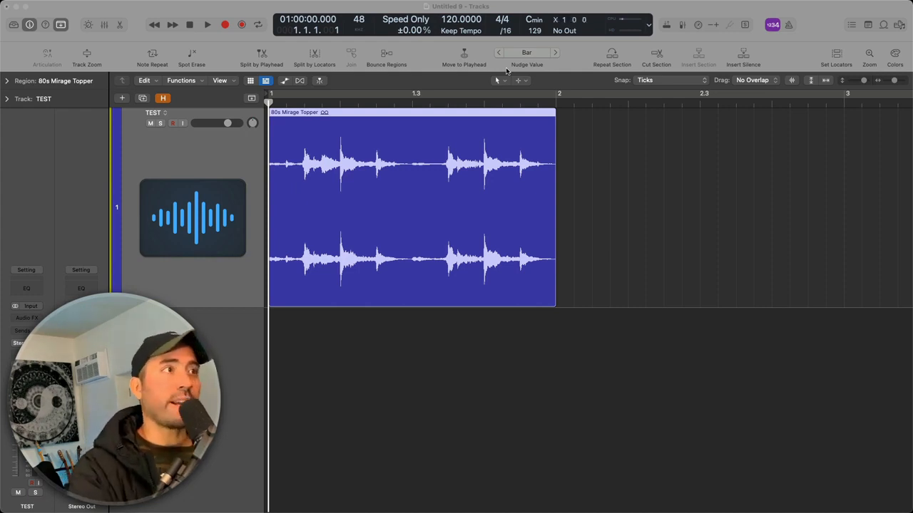
# Nudge the selected region one bar later and one bar back, three times in a row
pyautogui.hotkey('alt', 'Right')
pyautogui.hotkey('alt', 'Left')
pyautogui.hotkey('alt', 'Right')
pyautogui.hotkey('alt', 'Left')
pyautogui.hotkey('alt', 'Right')
pyautogui.hotkey('alt', 'Left')
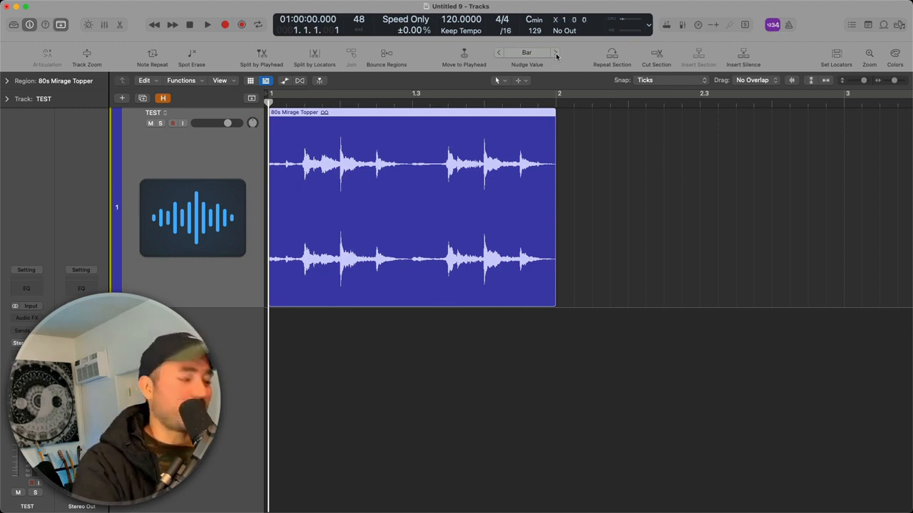
pyautogui.hotkey('ctrl', 'a')
pyautogui.moveTo(563, 48)
pyautogui.mouseDown()
pyautogui.moveTo(550, 43)
pyautogui.moveTo(562, 54)
pyautogui.mouseUp()
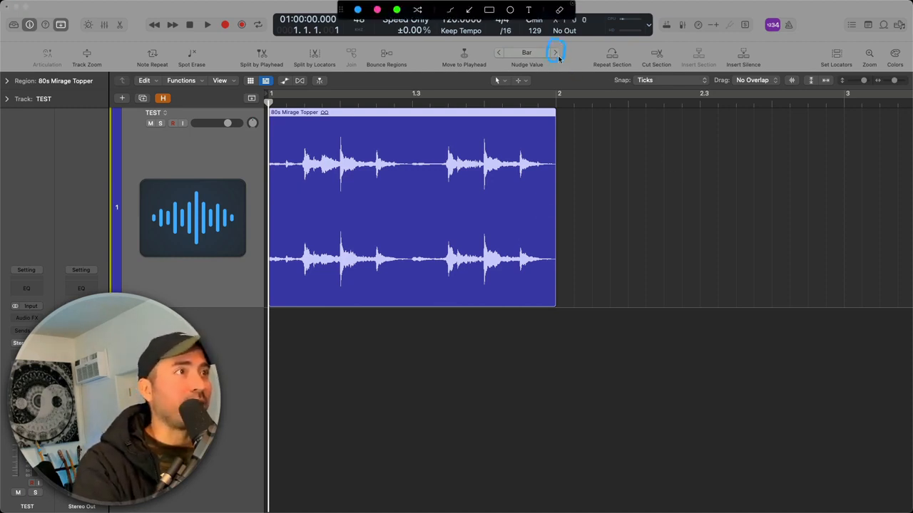
pyautogui.moveTo(505, 50)
pyautogui.mouseDown()
pyautogui.moveTo(489, 39)
pyautogui.moveTo(505, 59)
pyautogui.mouseUp()
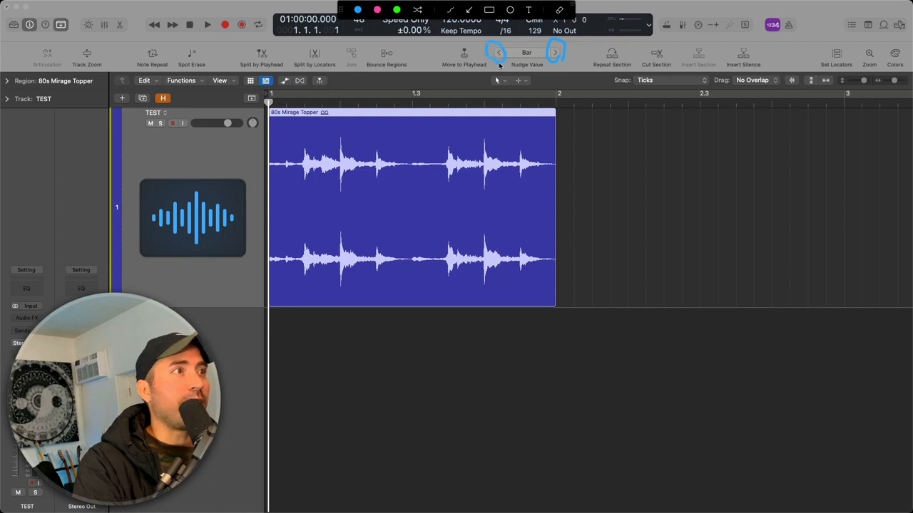
pyautogui.press('Escape')
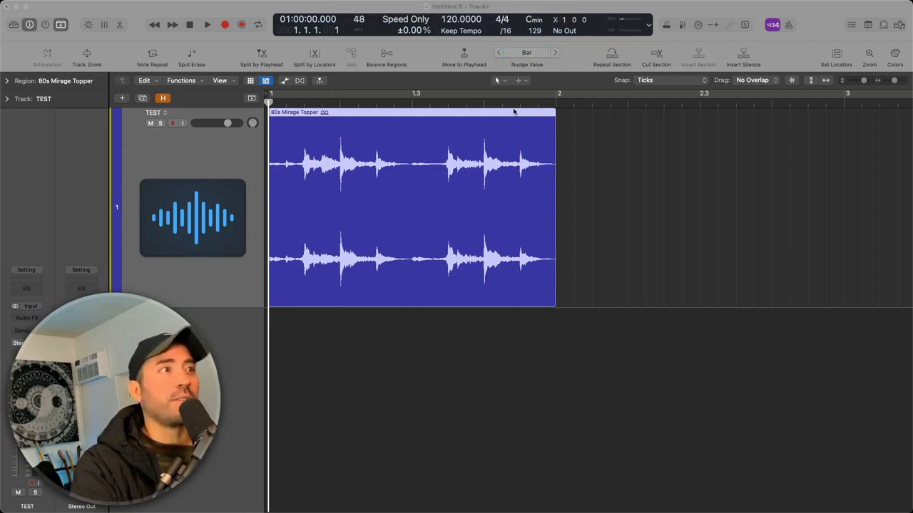
# With the nudge value at Bar, nudge the region forward to bar 2 and back to bar 1
pyautogui.click(555, 54)
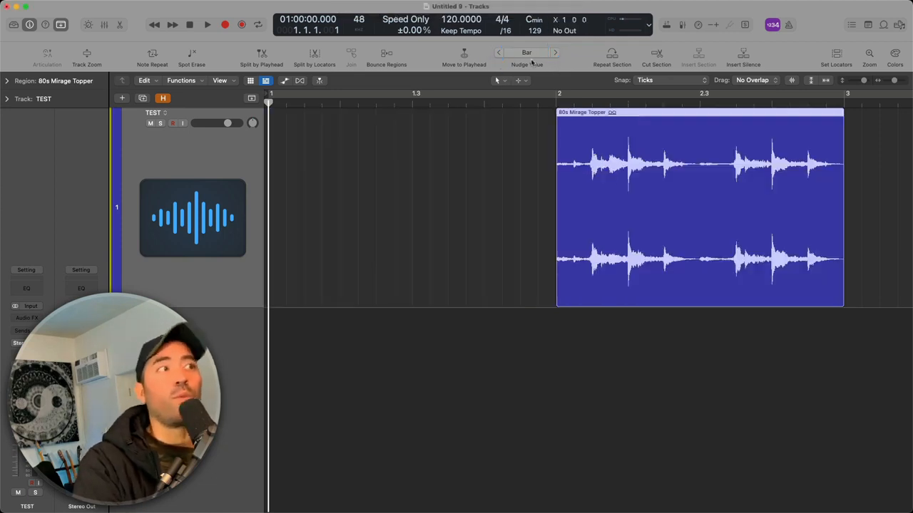
pyautogui.click(499, 54)
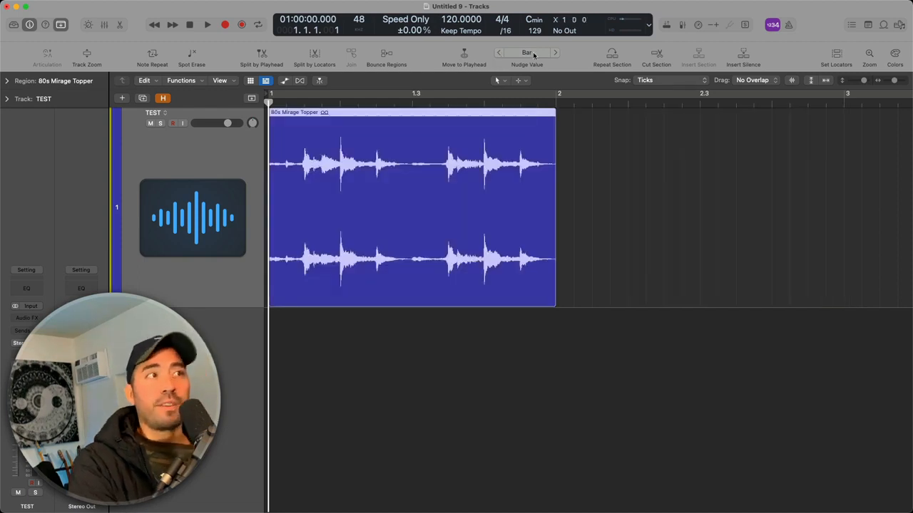
# Set the nudge value to Beat, then nudge the region two beats later to 1.3 and two beats back
pyautogui.click(527, 53)
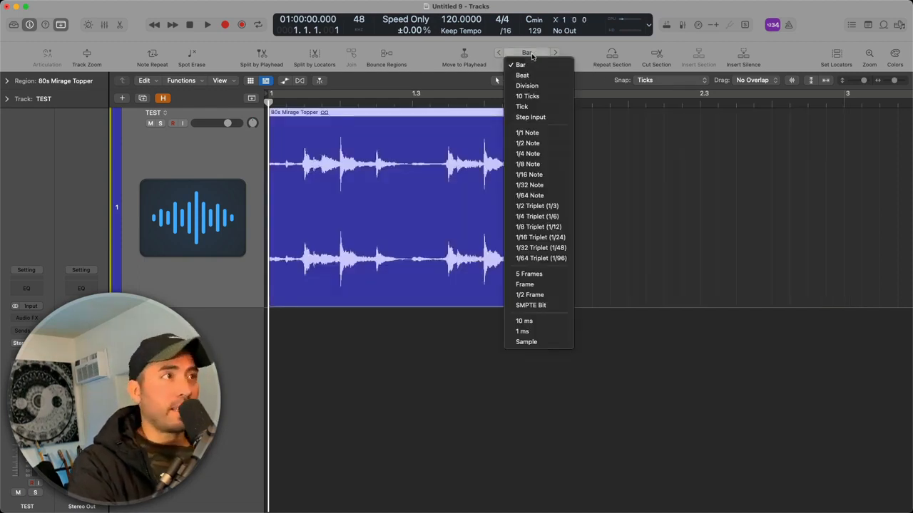
pyautogui.click(528, 75)
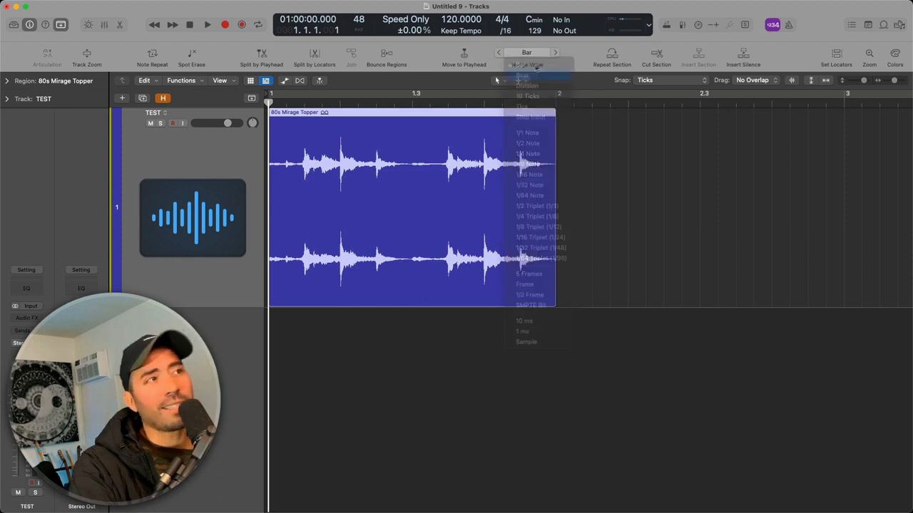
pyautogui.click(553, 53)
pyautogui.click(554, 53)
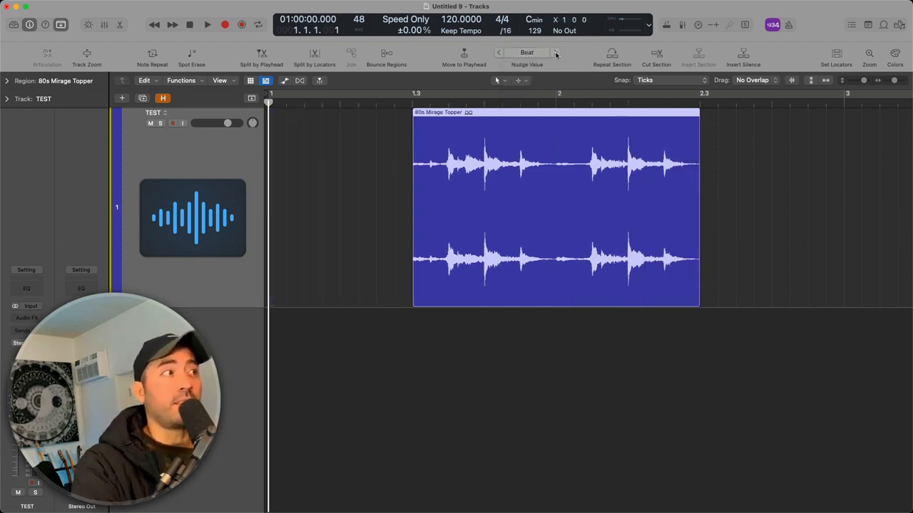
pyautogui.hotkey('alt', 'Left')
pyautogui.hotkey('alt', 'Left')
# Set the nudge value to Division and nudge the region three divisions later and three divisions back
pyautogui.click(529, 54)
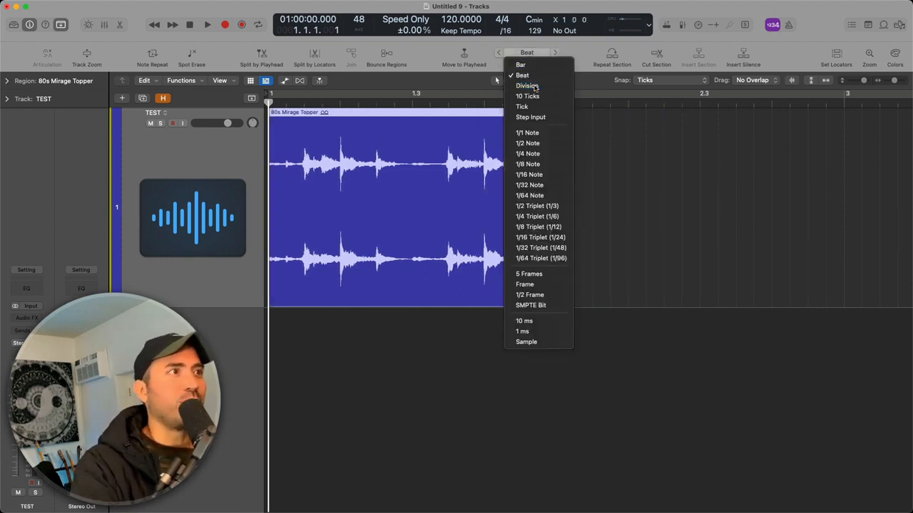
pyautogui.click(534, 86)
pyautogui.hotkey('alt', 'Right')
pyautogui.hotkey('alt', 'Right')
pyautogui.hotkey('alt', 'Right')
pyautogui.hotkey('alt', 'Left')
pyautogui.hotkey('alt', 'Left')
pyautogui.hotkey('alt', 'Left')
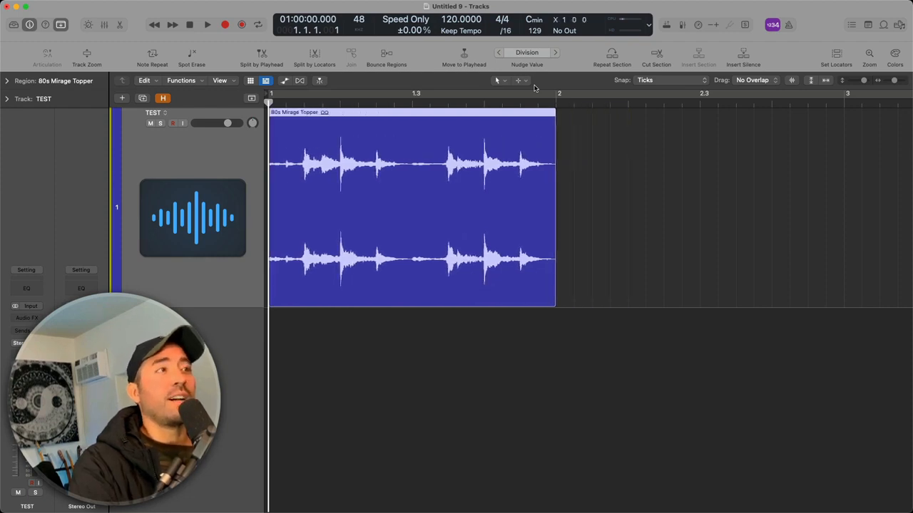
# Set the nudge value to Tick
pyautogui.click(540, 51)
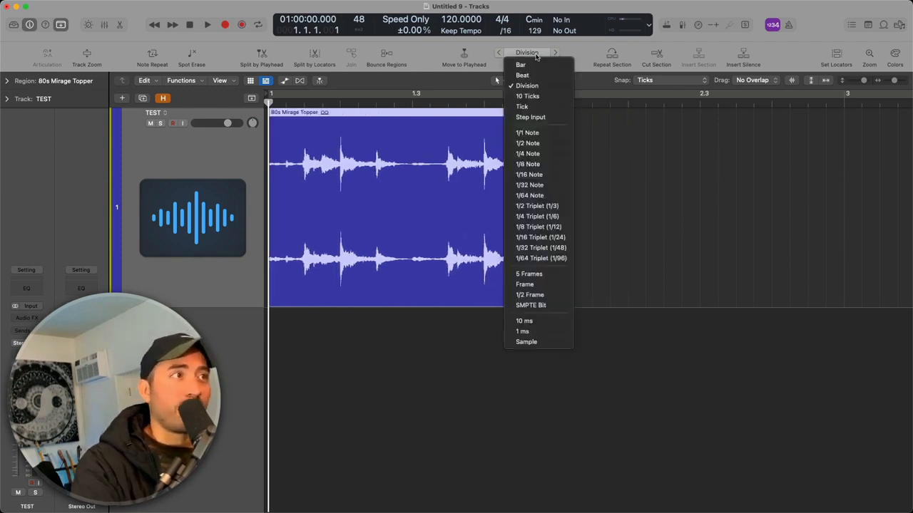
pyautogui.click(546, 107)
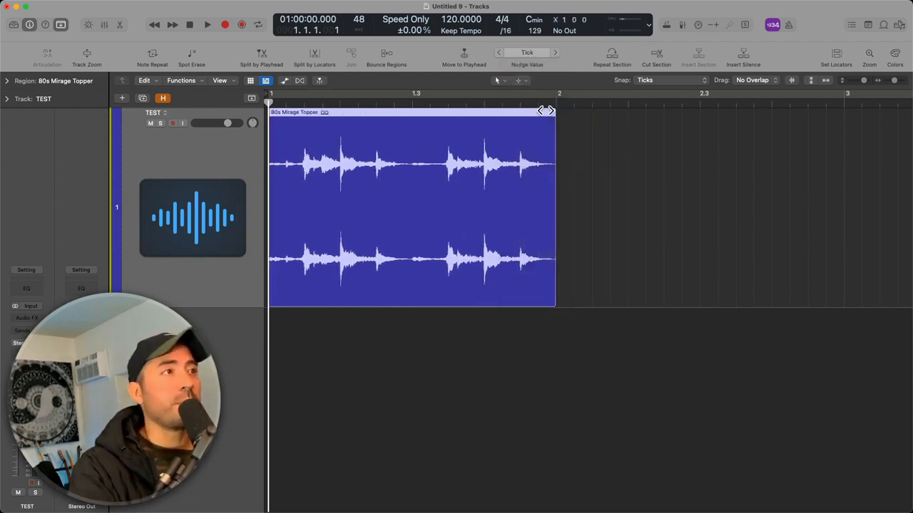
# Deselect the region and set both the nudge value and the snap value to Bar
pyautogui.click(536, 54)
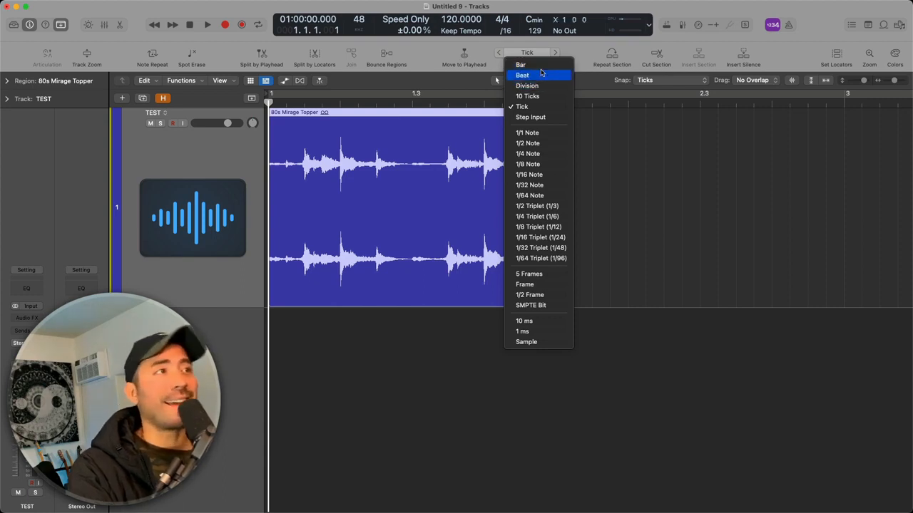
pyautogui.click(520, 65)
pyautogui.click(660, 176)
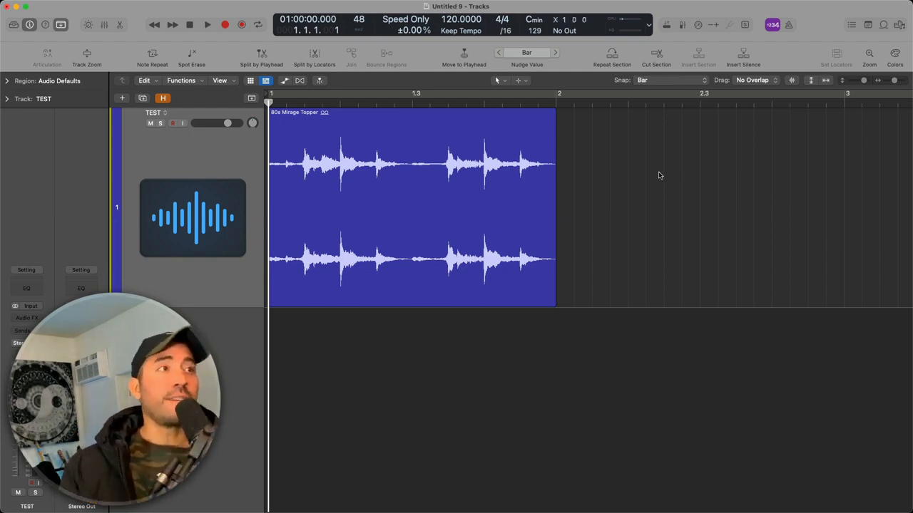
pyautogui.click(667, 80)
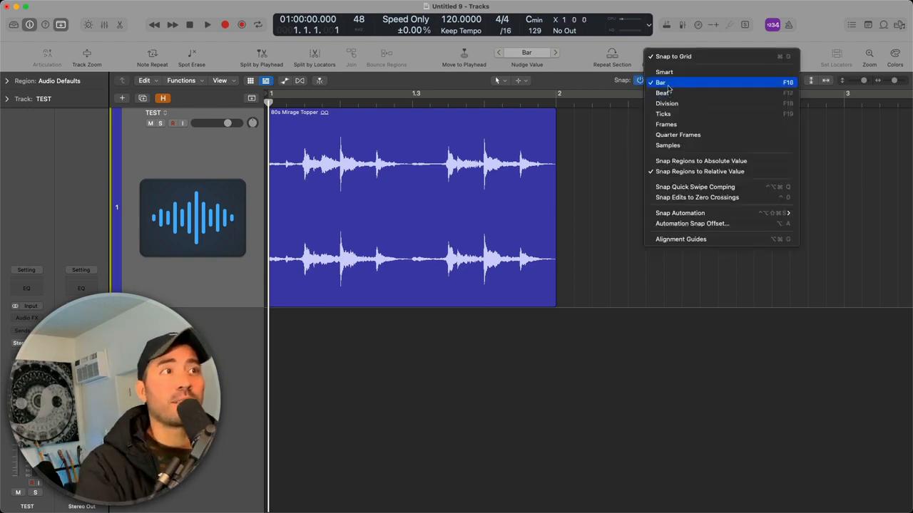
pyautogui.click(668, 83)
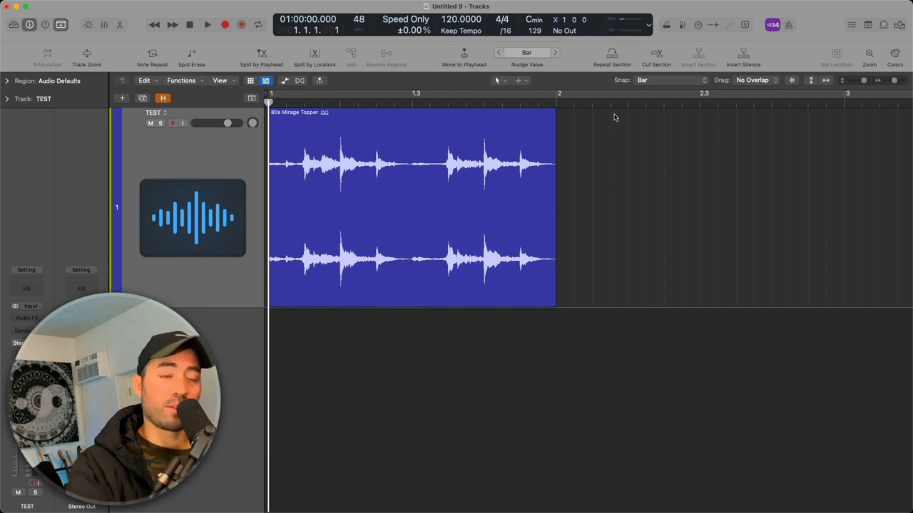
# Select the region again and nudge it one bar later and back to bar 1
pyautogui.moveTo(509, 200); pyautogui.dragTo(536, 204)
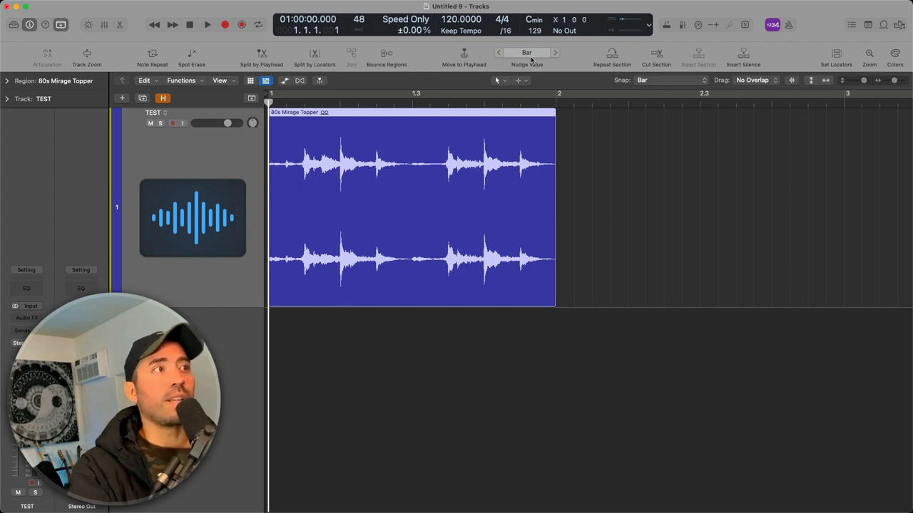
pyautogui.click(496, 162)
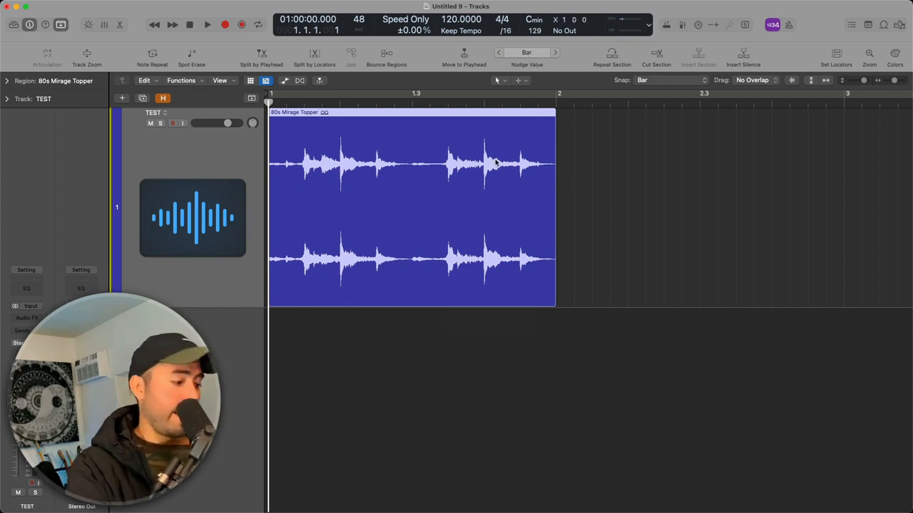
pyautogui.hotkey('alt', 'Right')
pyautogui.hotkey('alt', 'Left')
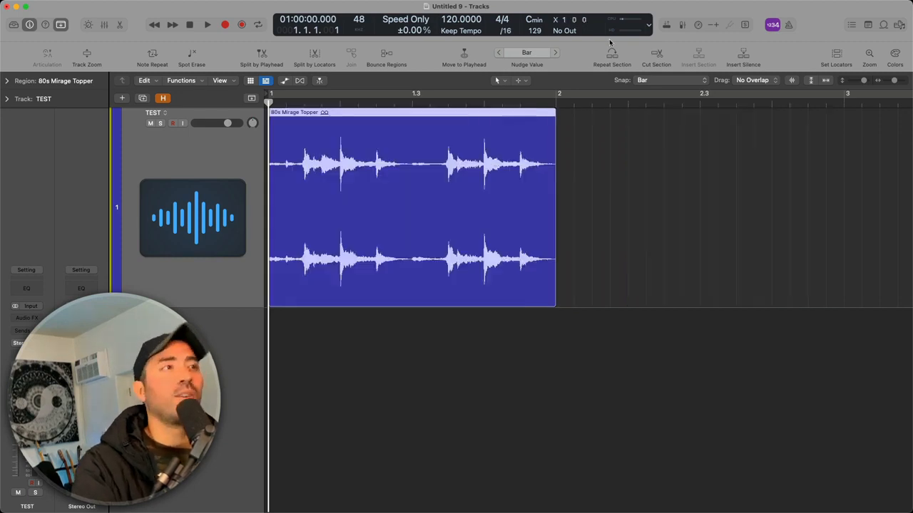
pyautogui.hotkey('ctrl', 'a')
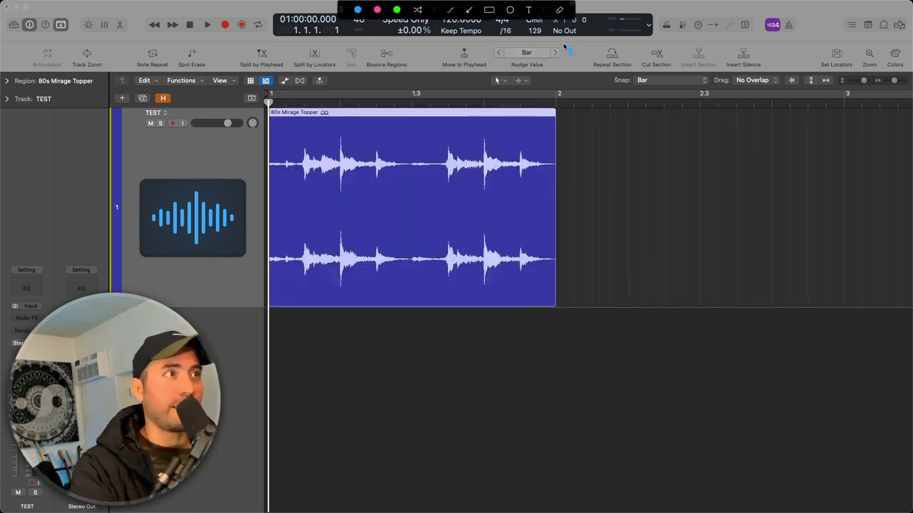
pyautogui.moveTo(547, 64); pyautogui.dragTo(558, 44)
pyautogui.moveTo(499, 45)
pyautogui.mouseDown()
pyautogui.moveTo(483, 62)
pyautogui.moveTo(498, 65)
pyautogui.mouseUp()
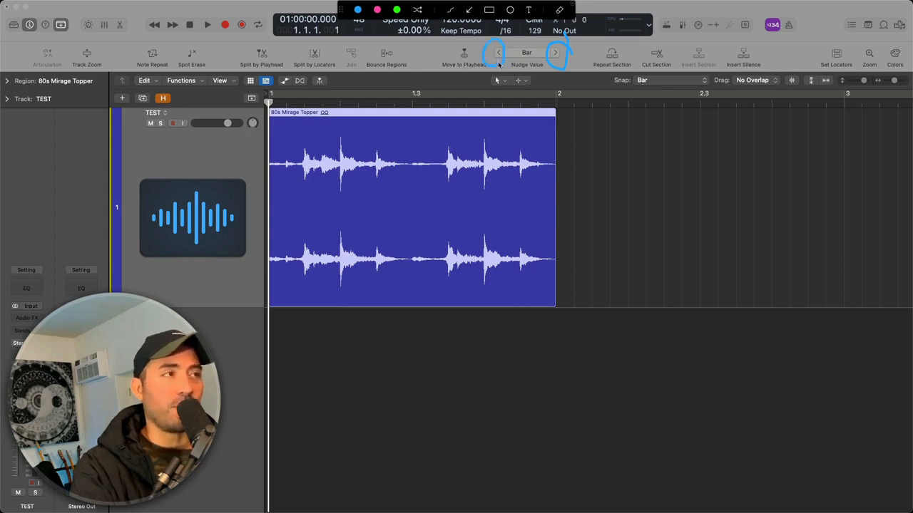
pyautogui.press('Escape')
pyautogui.click(711, 210)
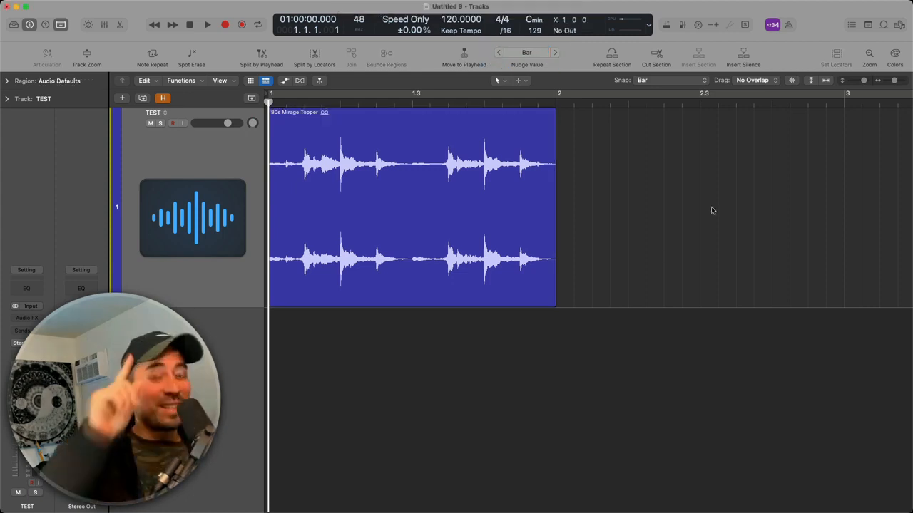